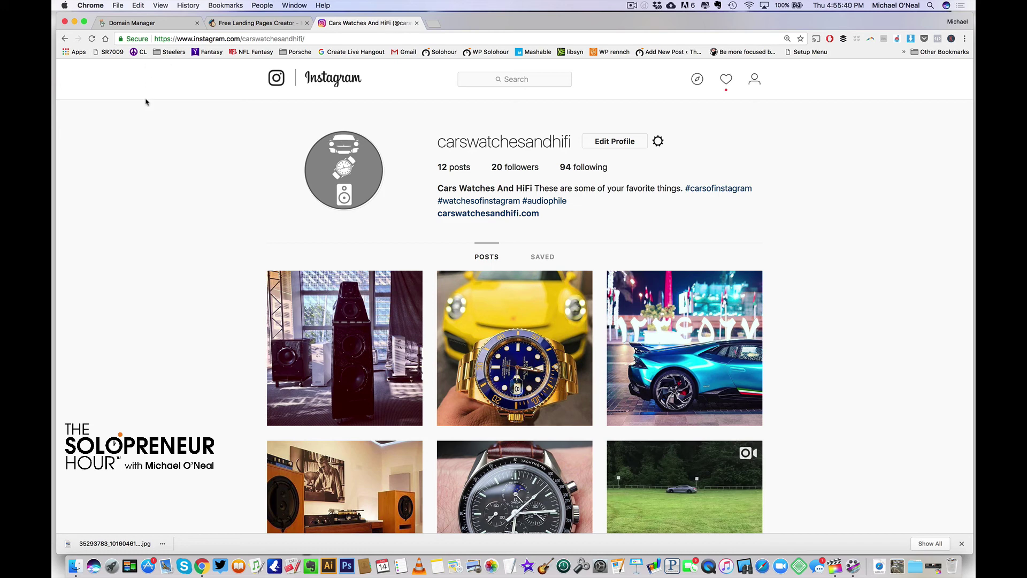
Open the carswatchesandhifi.com link from the Instagram profile bio in a new tab
scroll(181, 164, "down", 5)
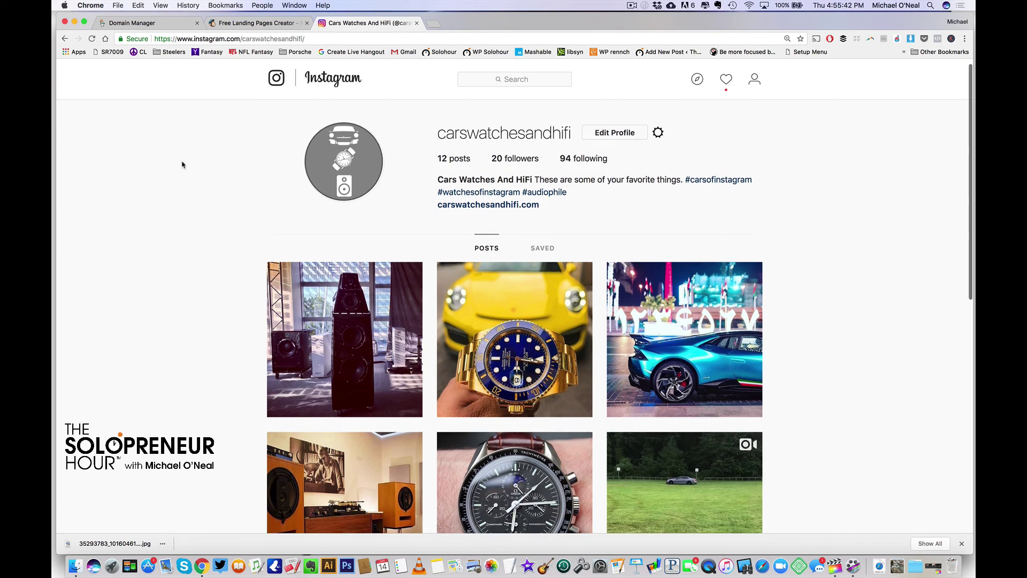
scroll(182, 164, "up", 4)
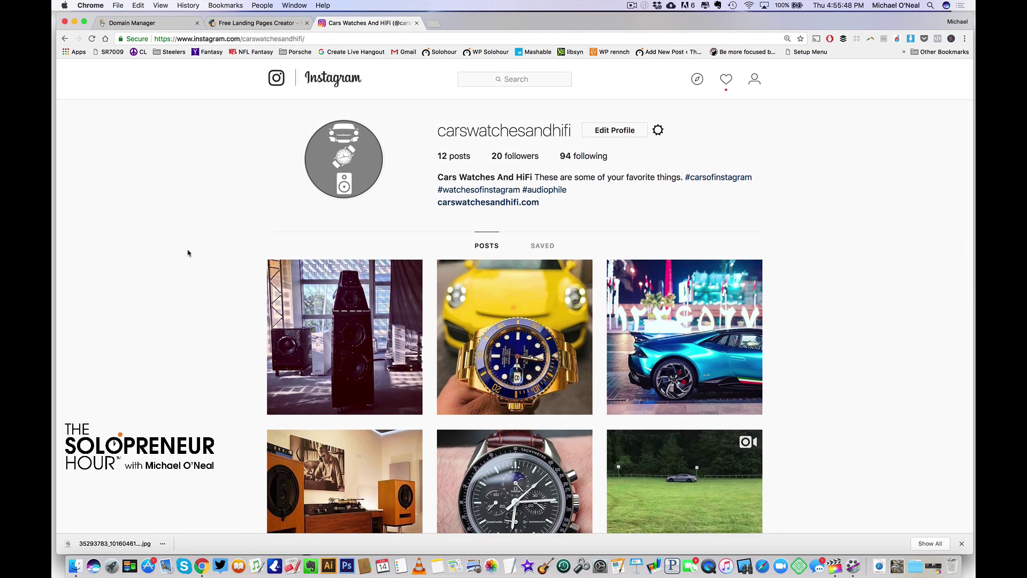
left_click(502, 204)
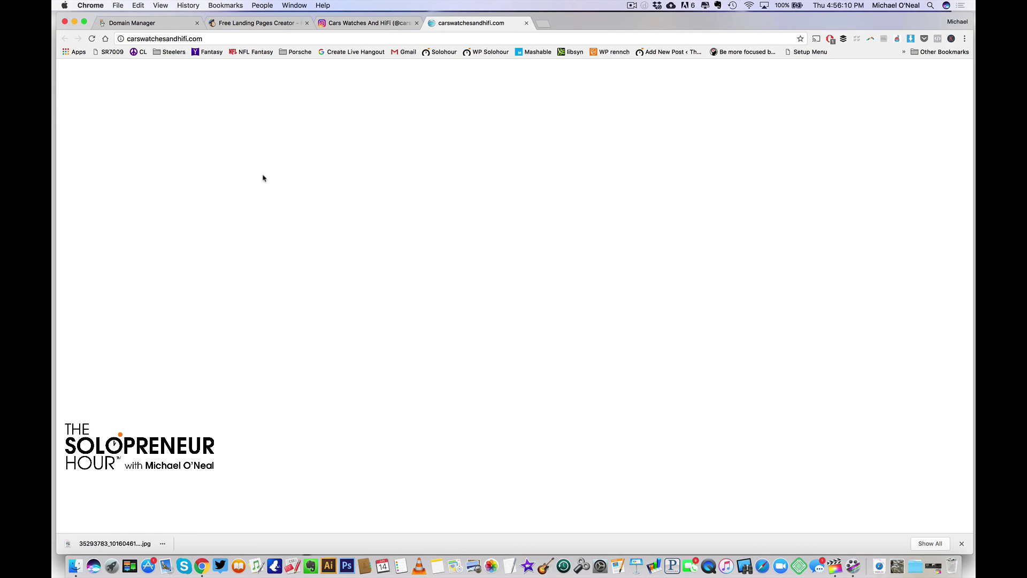
Return to the 'Free Landing Pages Creator' tab showing MailChimp's Landing Pages page
left_click(249, 23)
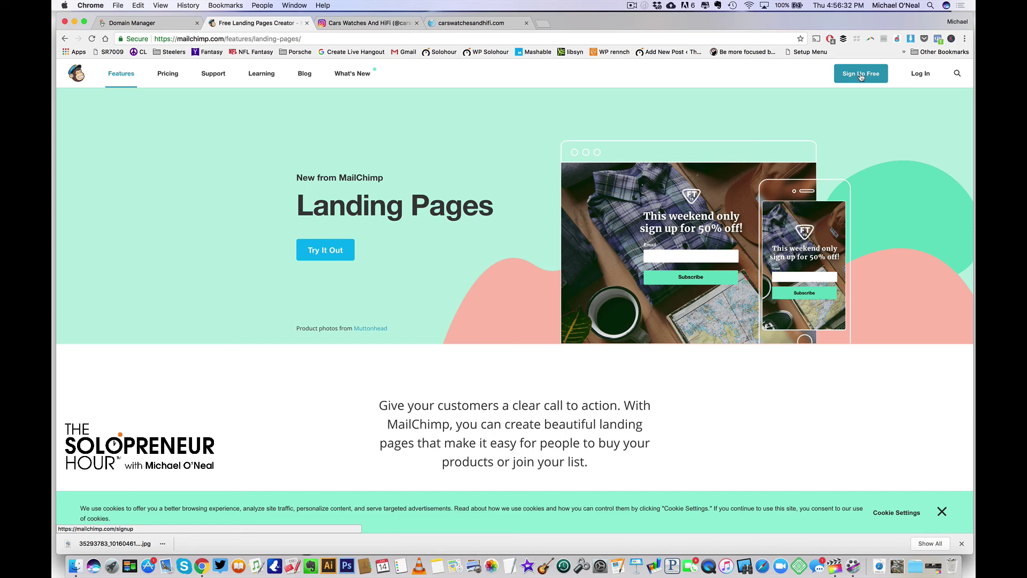
Leave the Sign Up Free page, go back to Landing Pages, and open MailChimp's Log In page
left_click(860, 75)
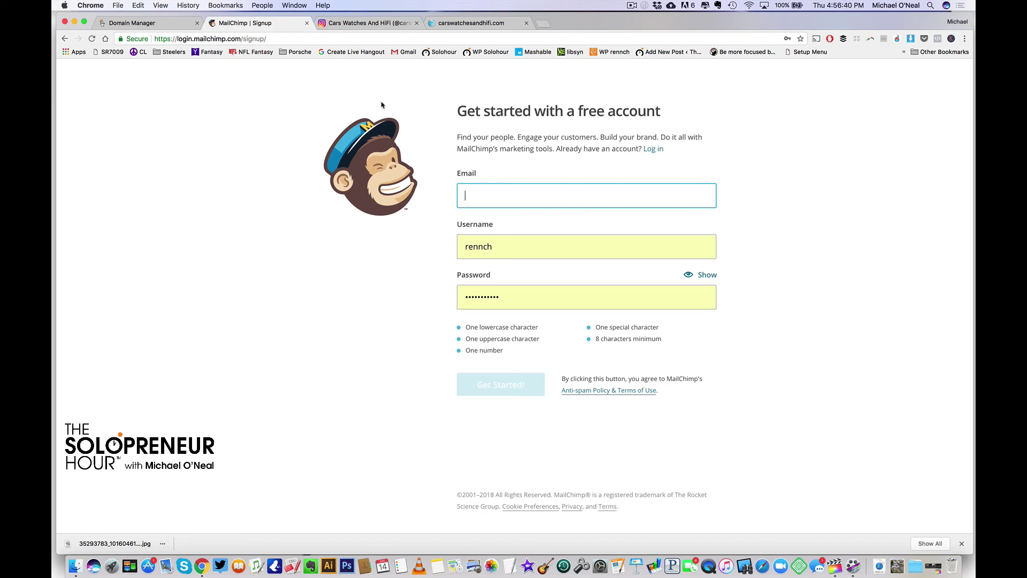
left_click(364, 23)
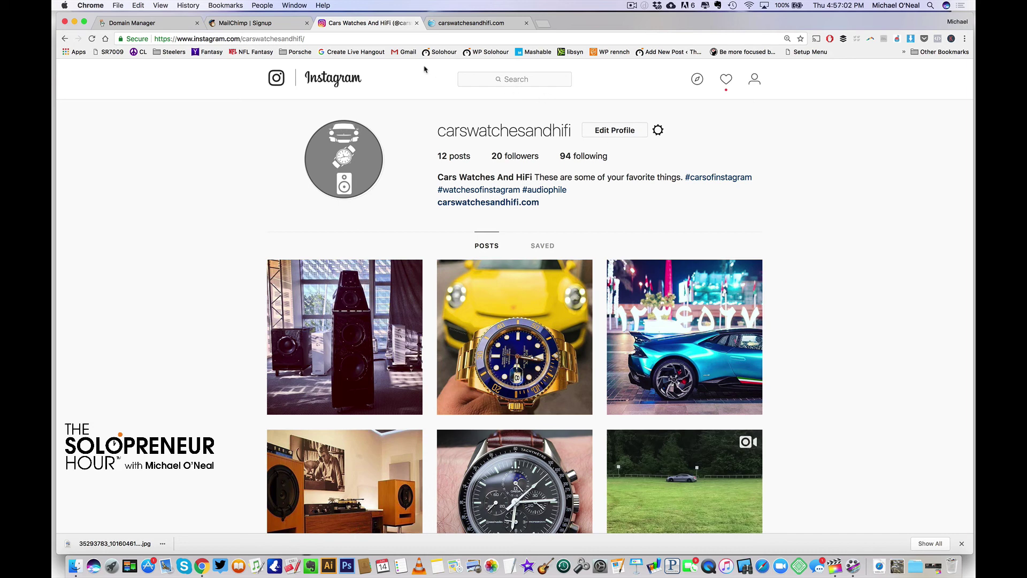
left_click(275, 28)
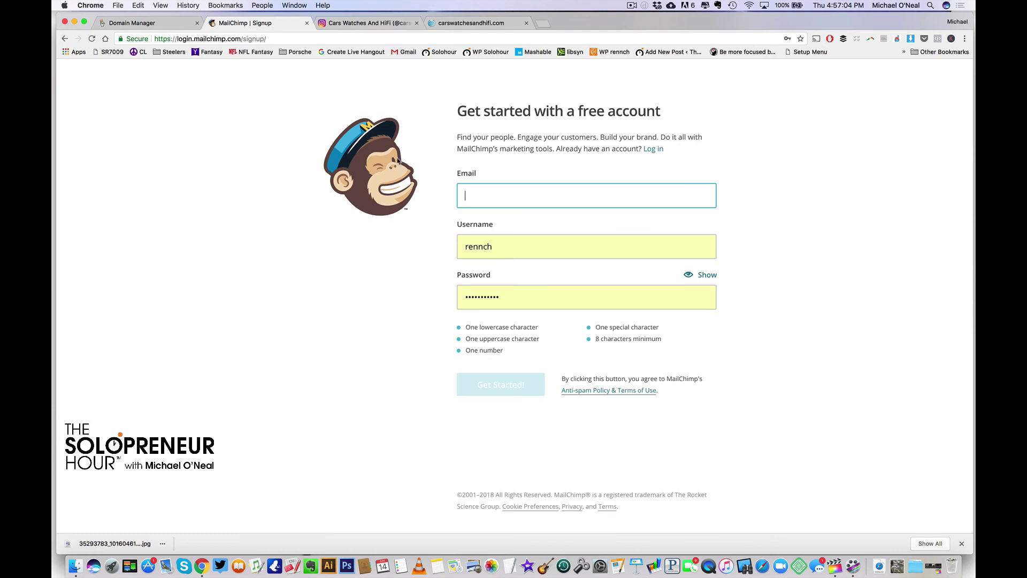
left_click(65, 38)
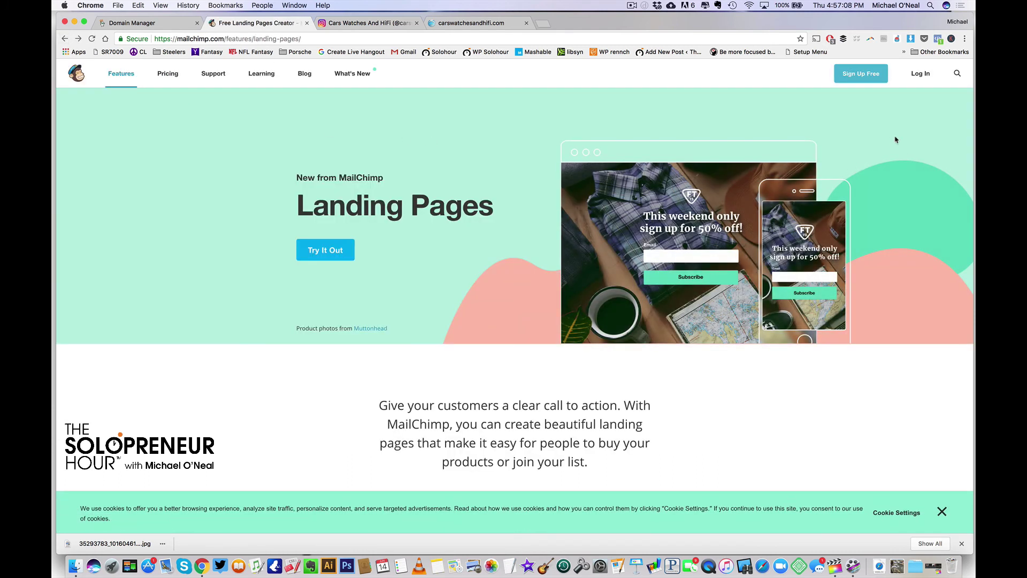
left_click(918, 74)
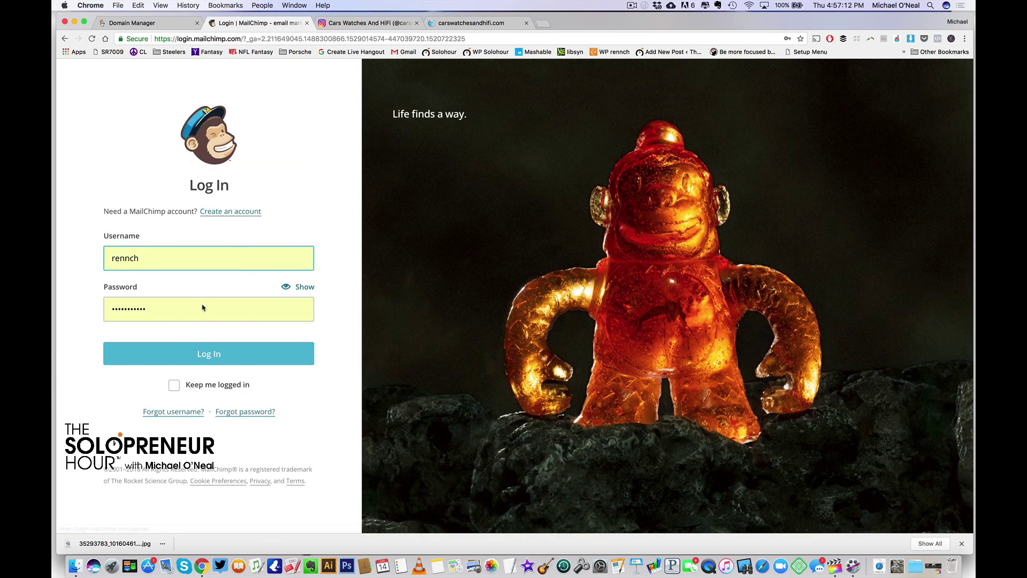
Log in and confirm the Cars Watches & Hifi! list shows 0 subscribers on the Lists page
left_click(210, 359)
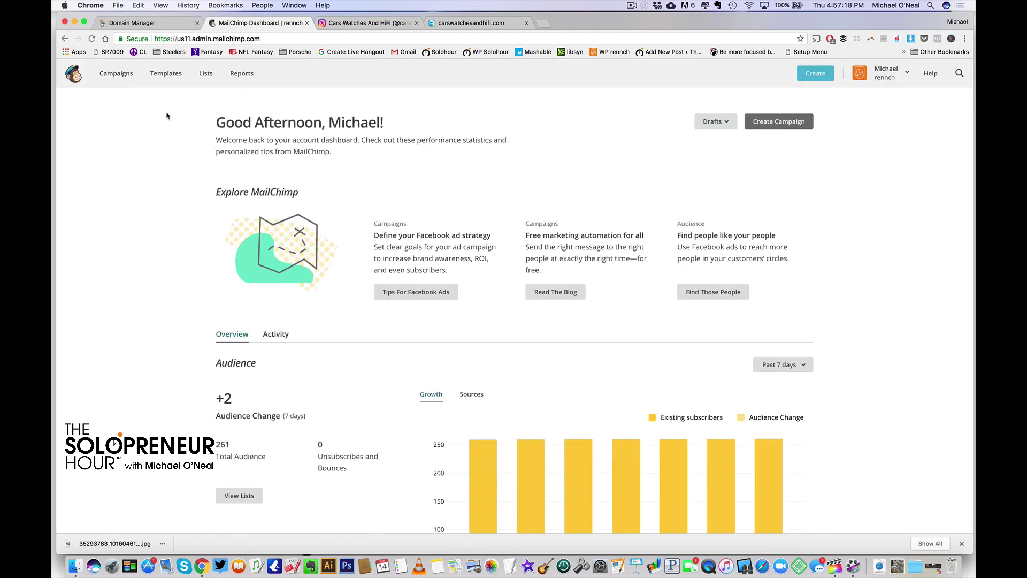
left_click(208, 75)
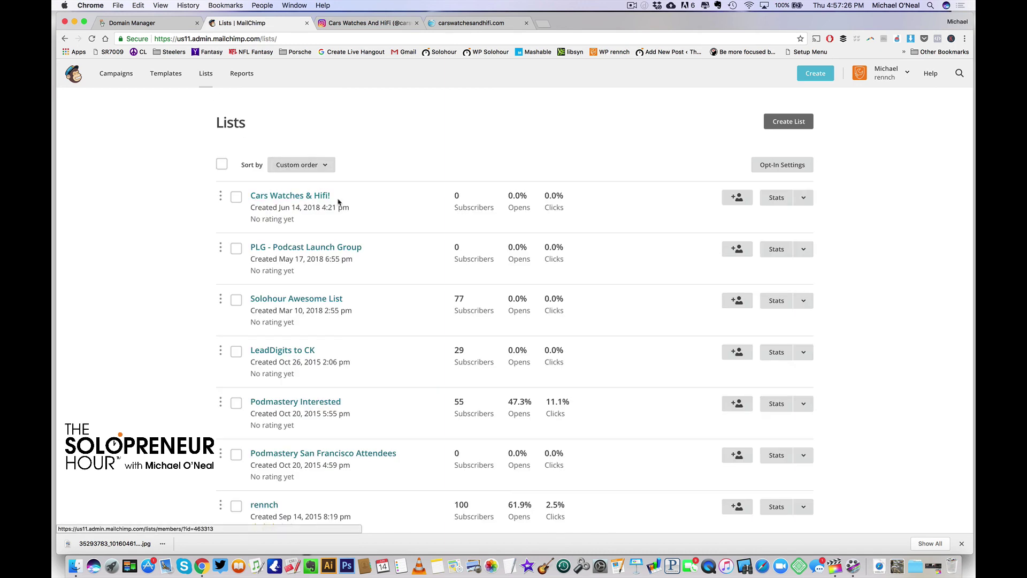
left_click(277, 199)
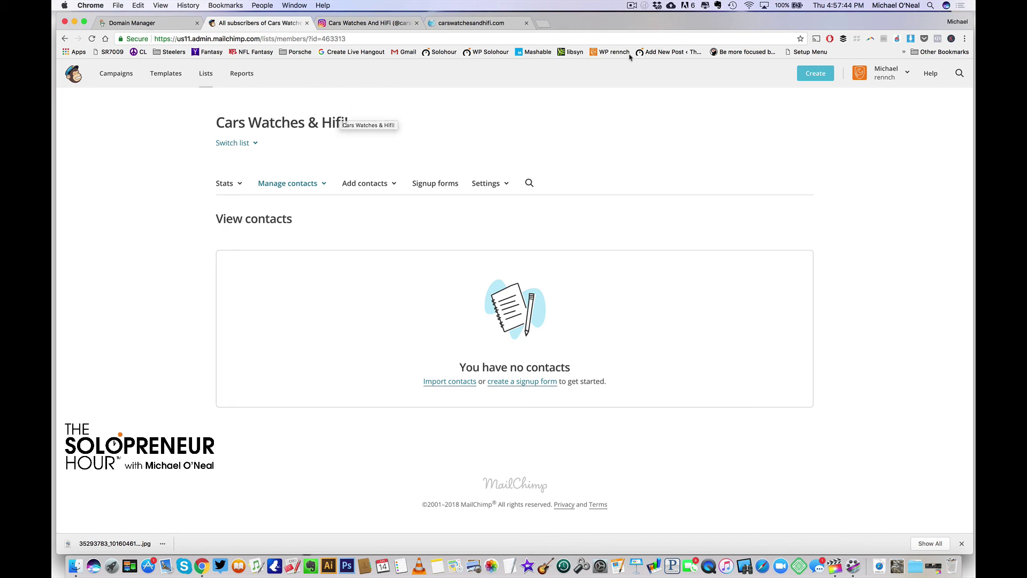
left_click(206, 75)
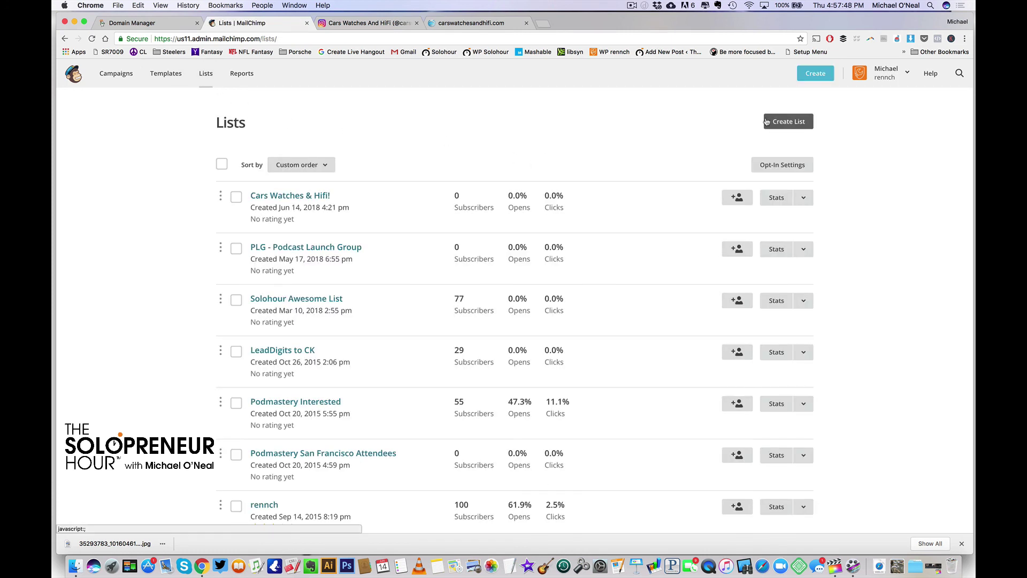
left_click(791, 122)
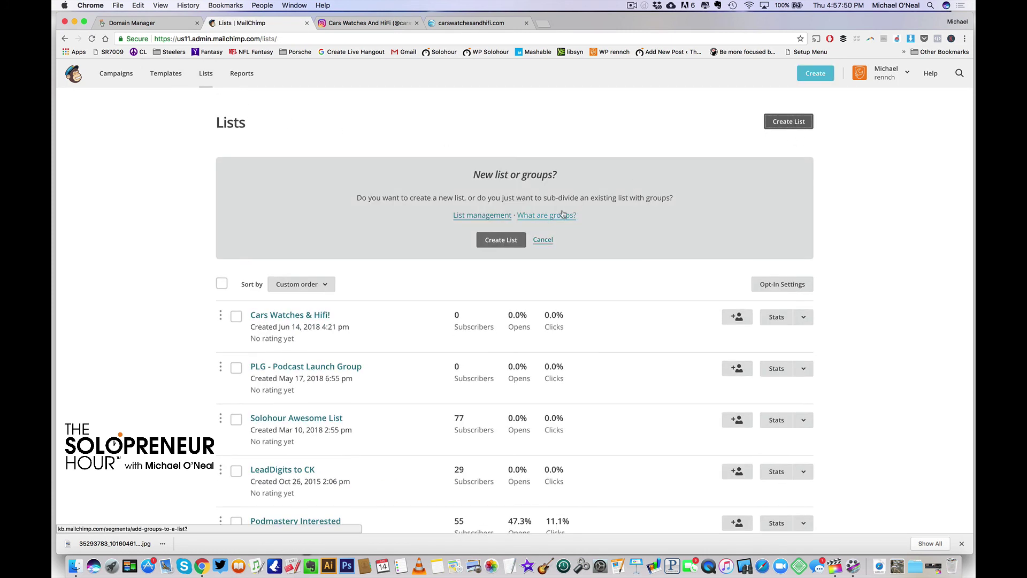
left_click(509, 240)
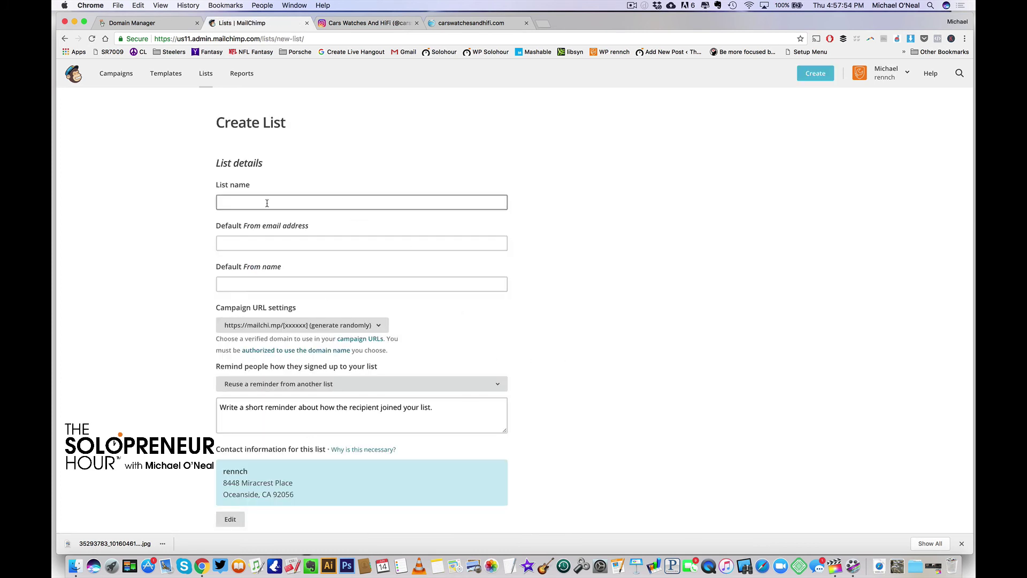
left_click(305, 201)
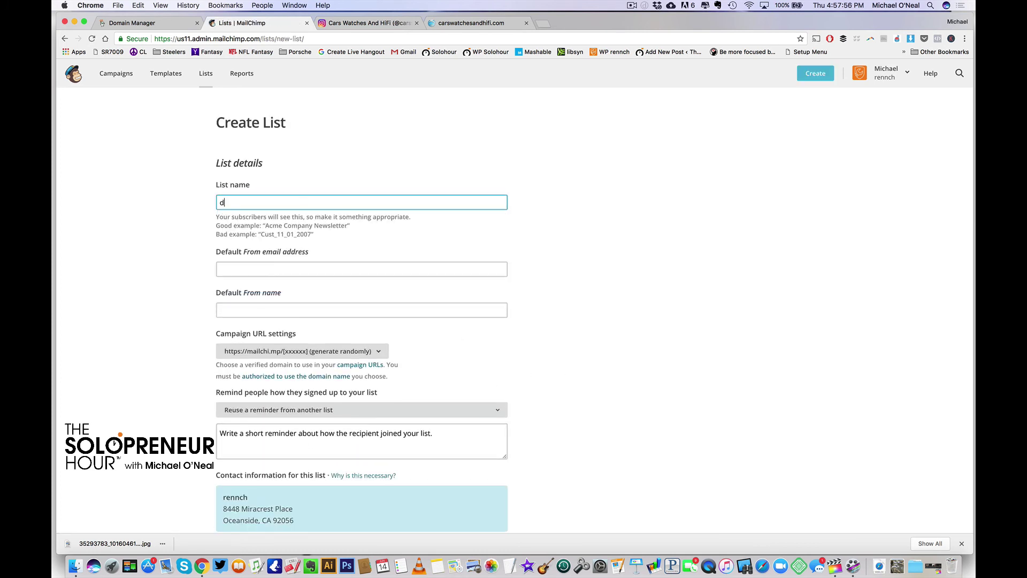
key("Tab")
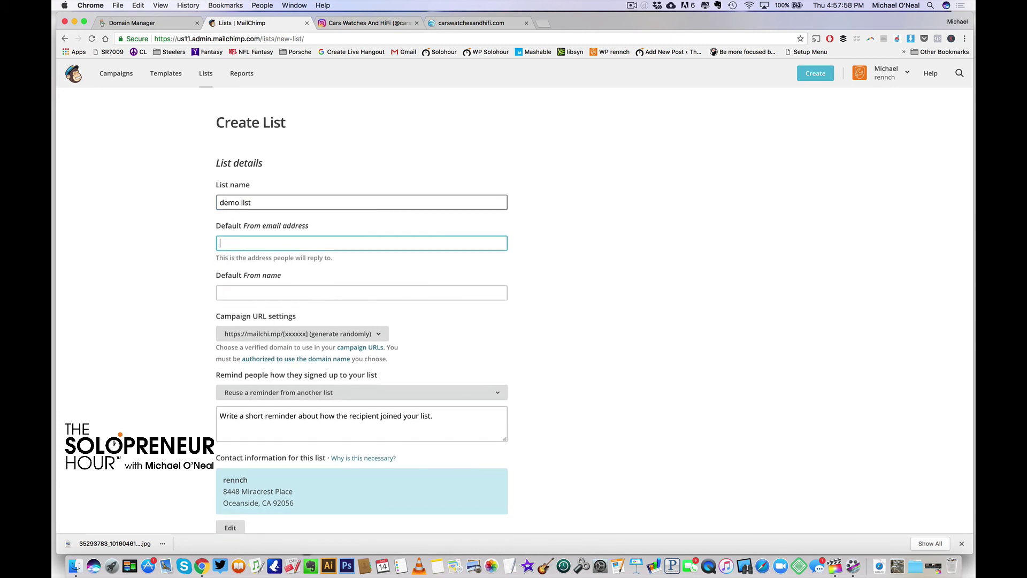
key("Tab")
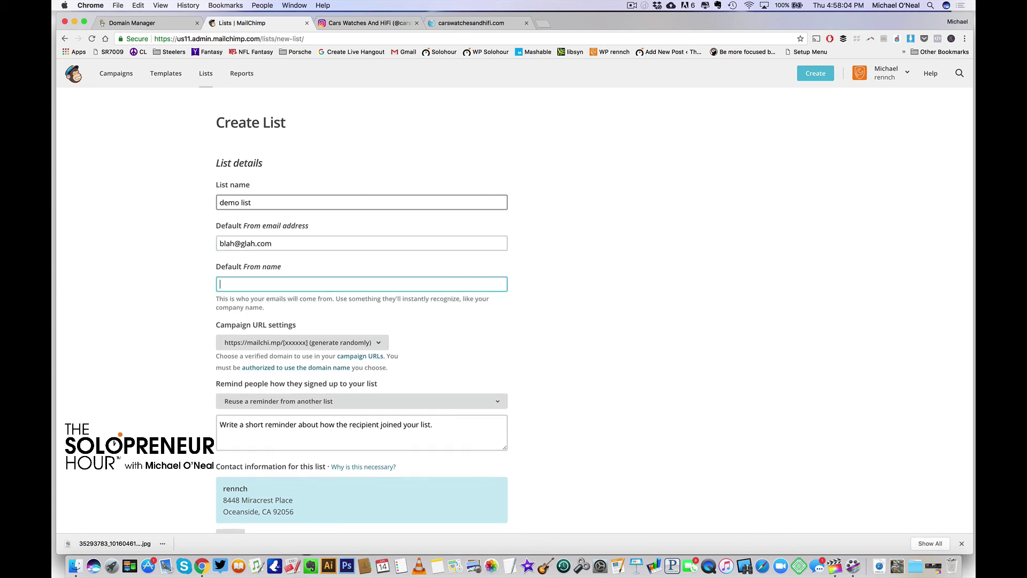
scroll(376, 249, "down", 1)
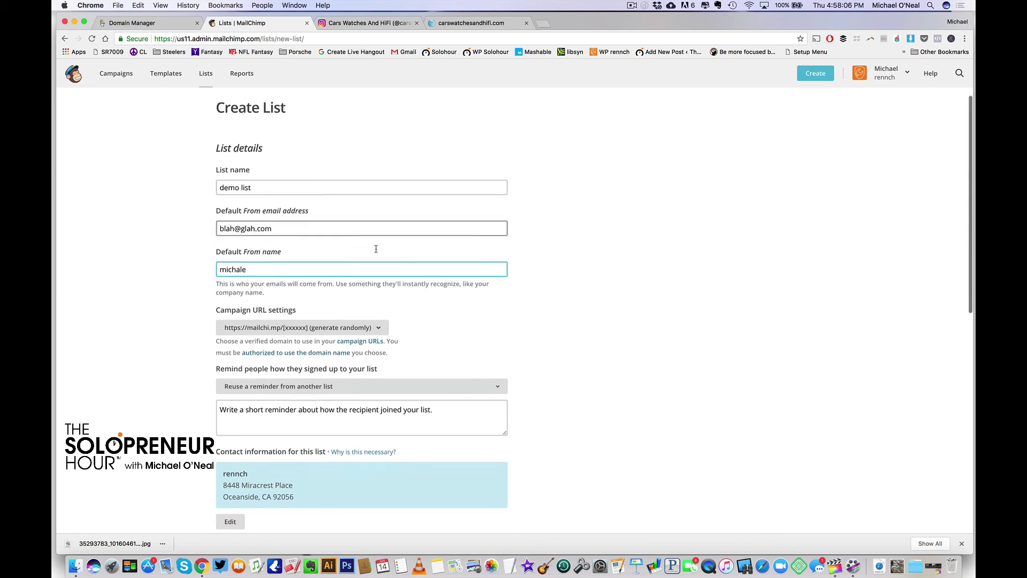
scroll(376, 248, "down", 3)
left_click(295, 254)
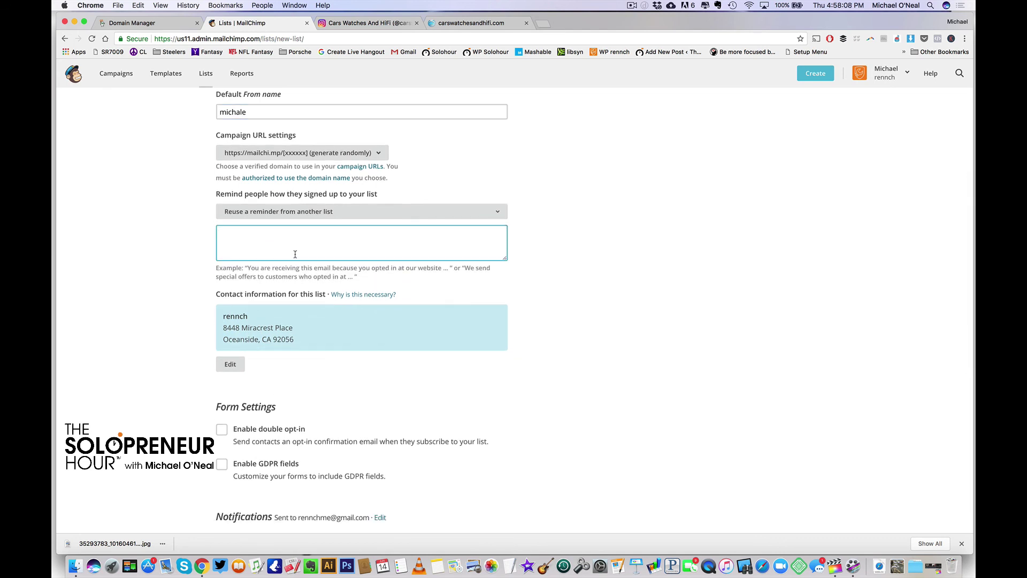
type("here's you")
scroll(385, 390, "down", 5)
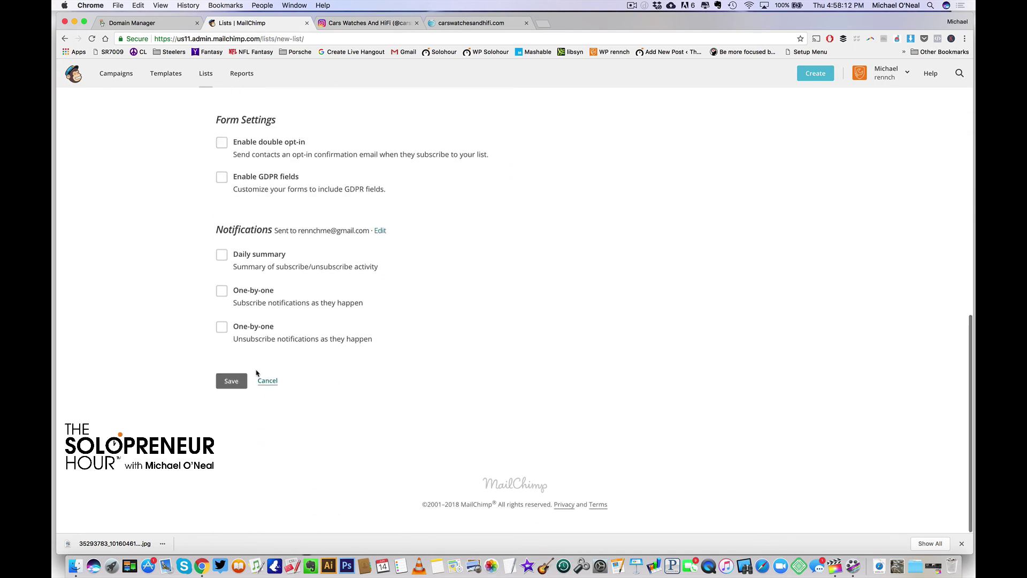
left_click(268, 382)
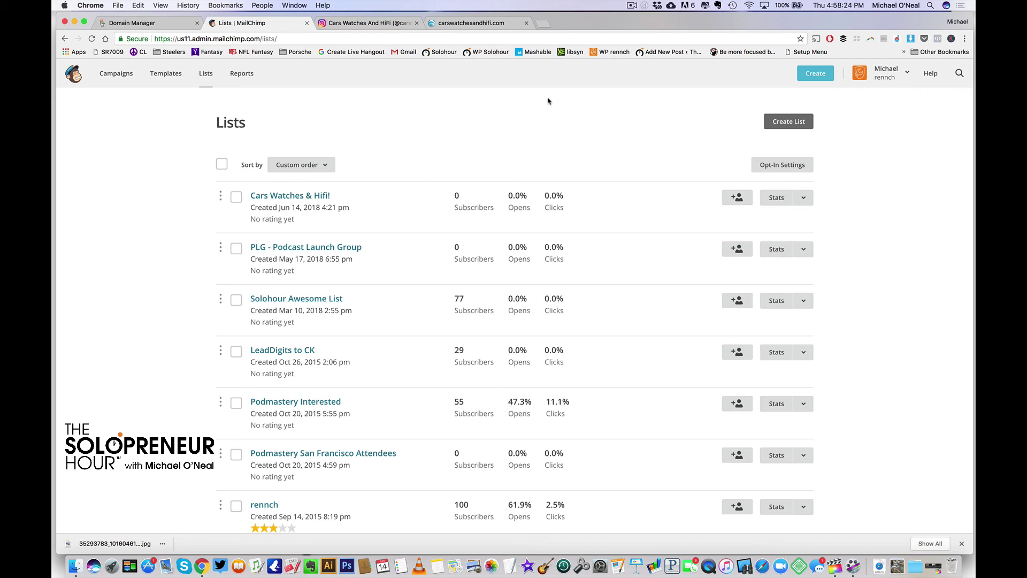
Start a landing page named 'Cars Warches and Hifi' that sends signups to the Cars Watches & Hifi! list
left_click(818, 76)
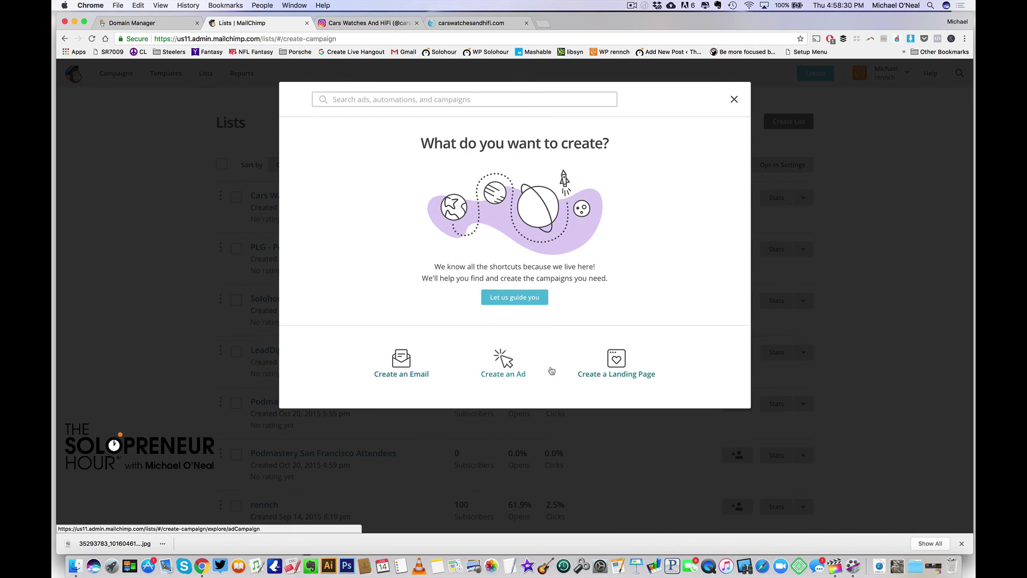
left_click(613, 362)
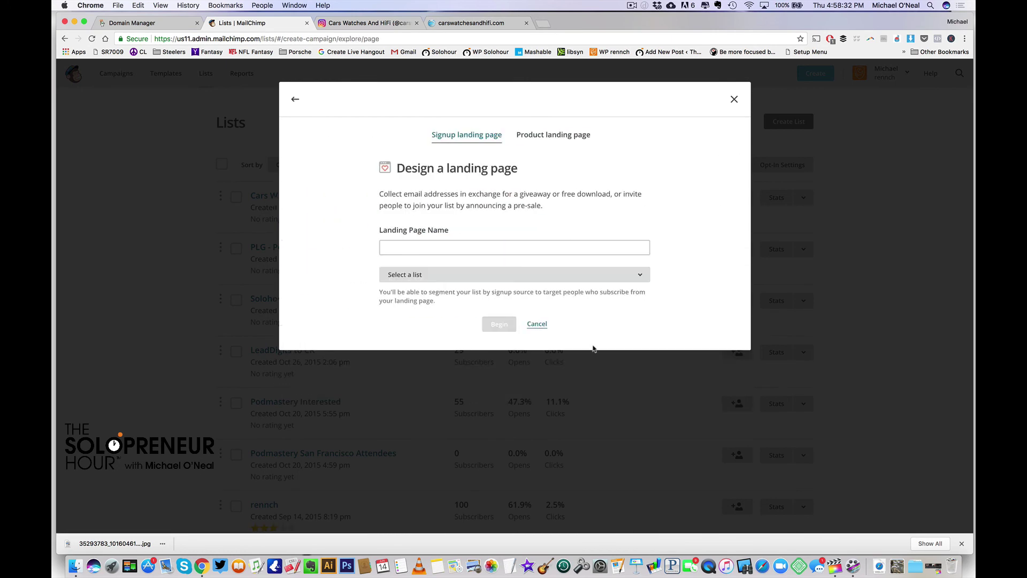
left_click(419, 247)
type("Cars")
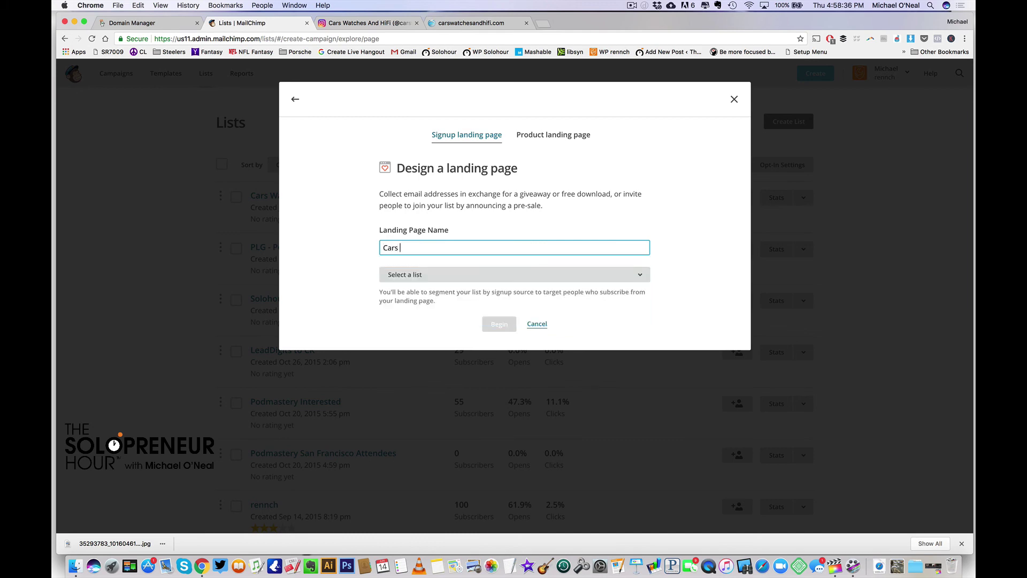
type(" War")
type("ches and Hifi")
left_click(452, 277)
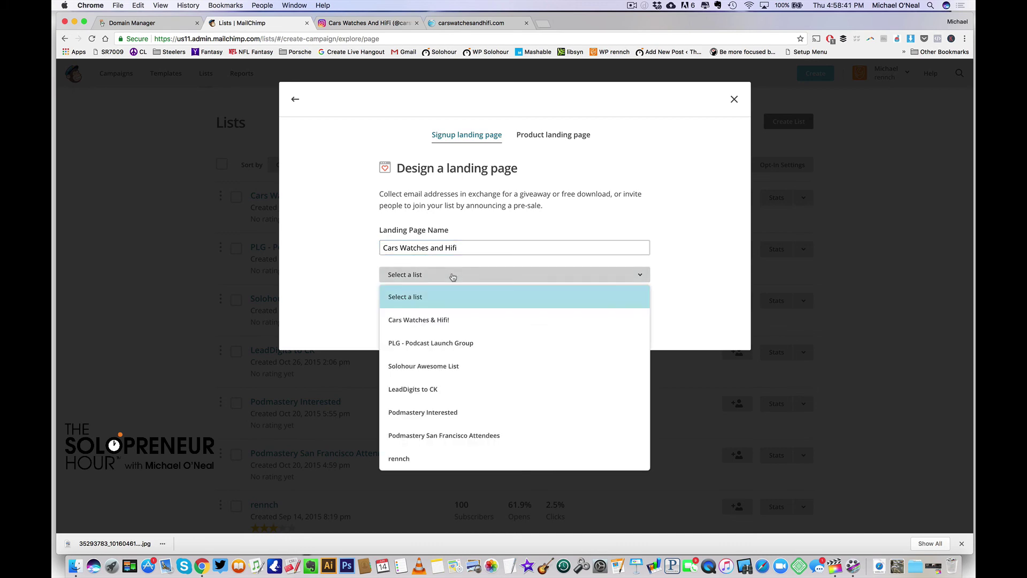
left_click(436, 321)
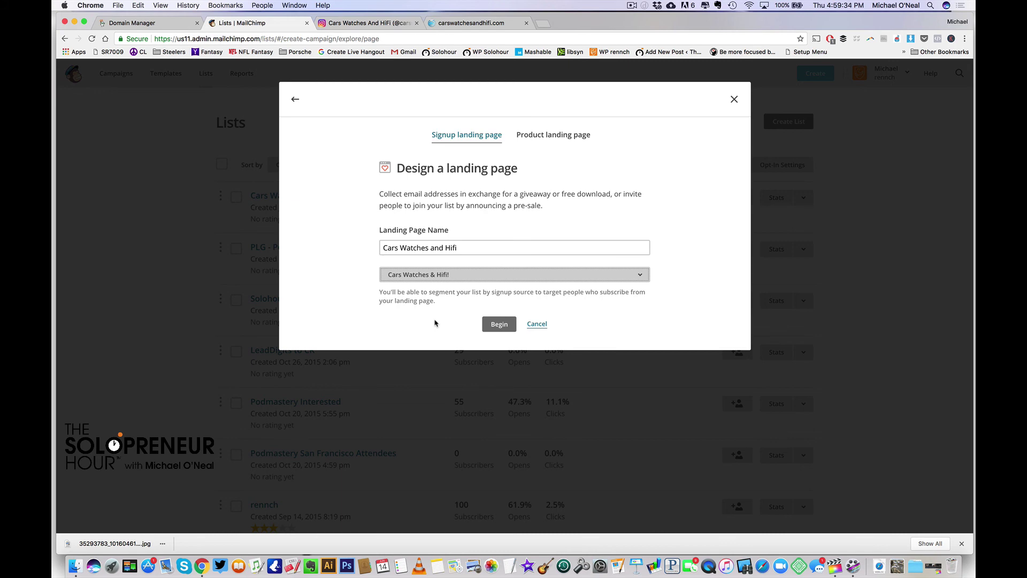
Create the landing page and upload porsche901.jpg as its background image
left_click(500, 324)
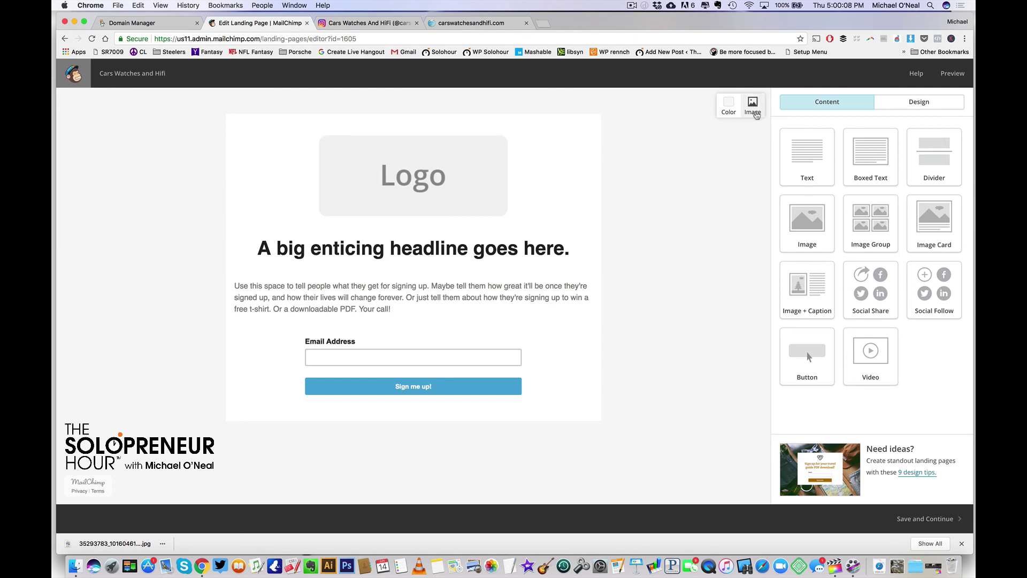
left_click(753, 109)
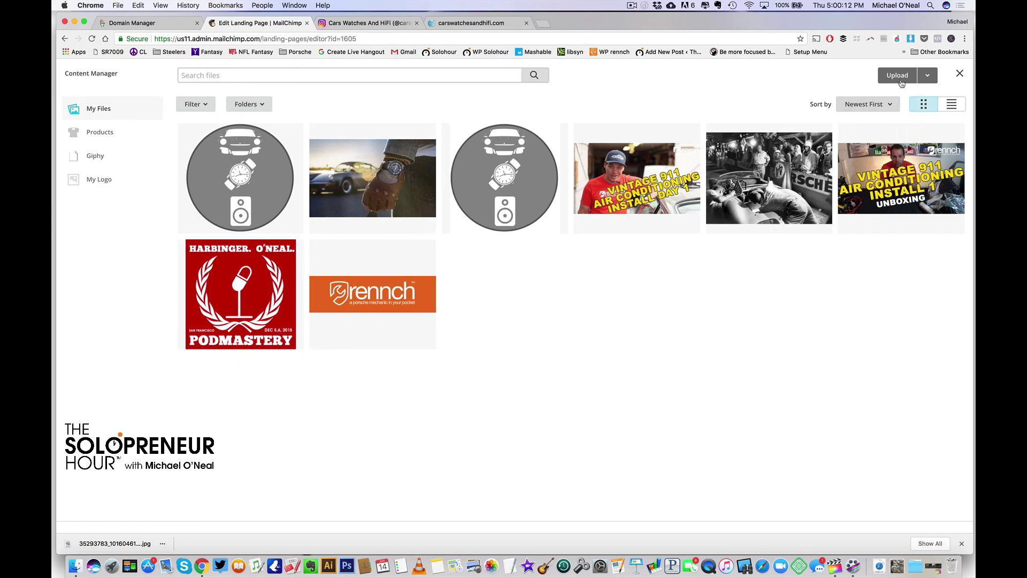
left_click(901, 76)
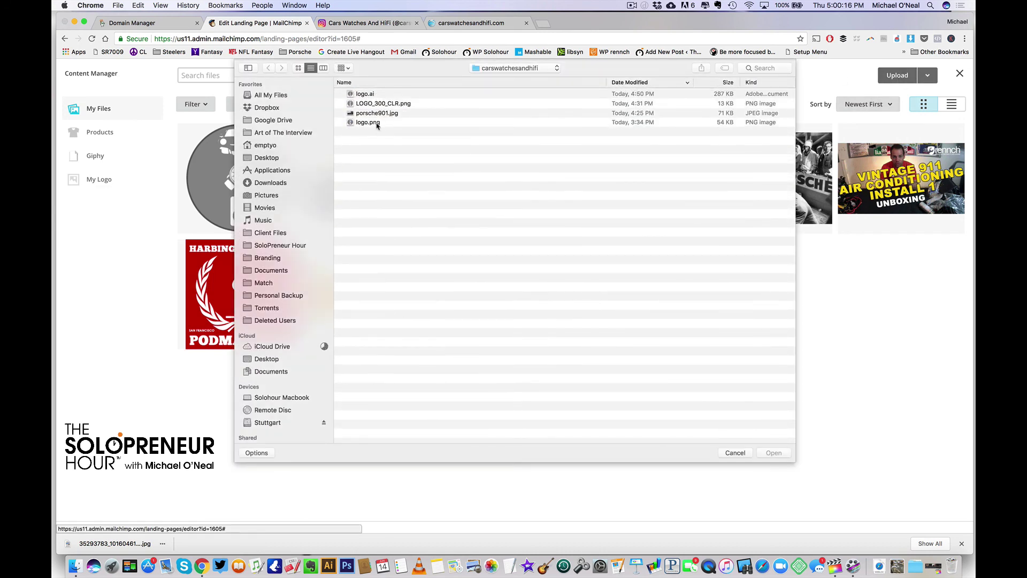
double_click(373, 114)
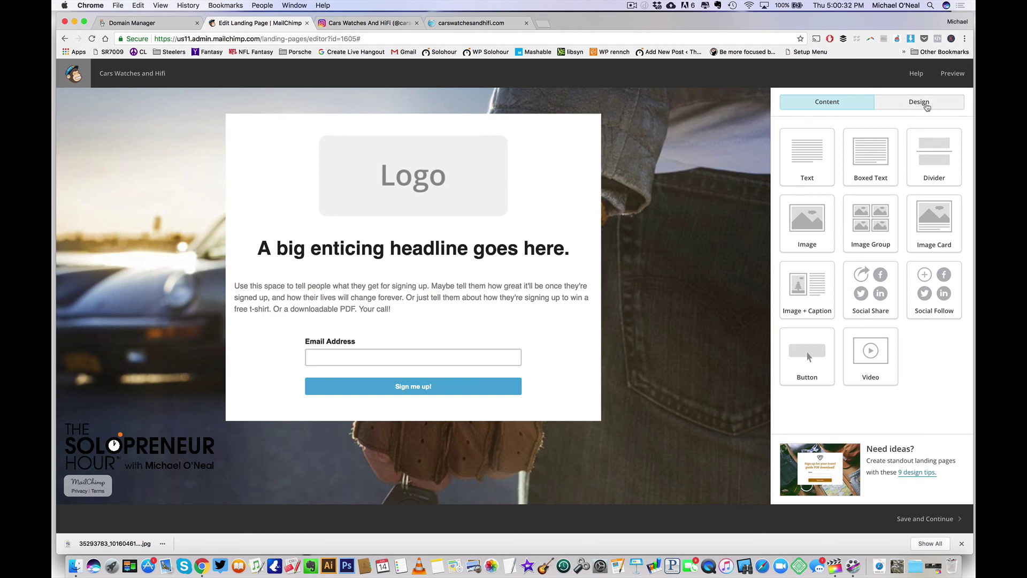
Set the Header interior style background colour to No Color and save
left_click(926, 108)
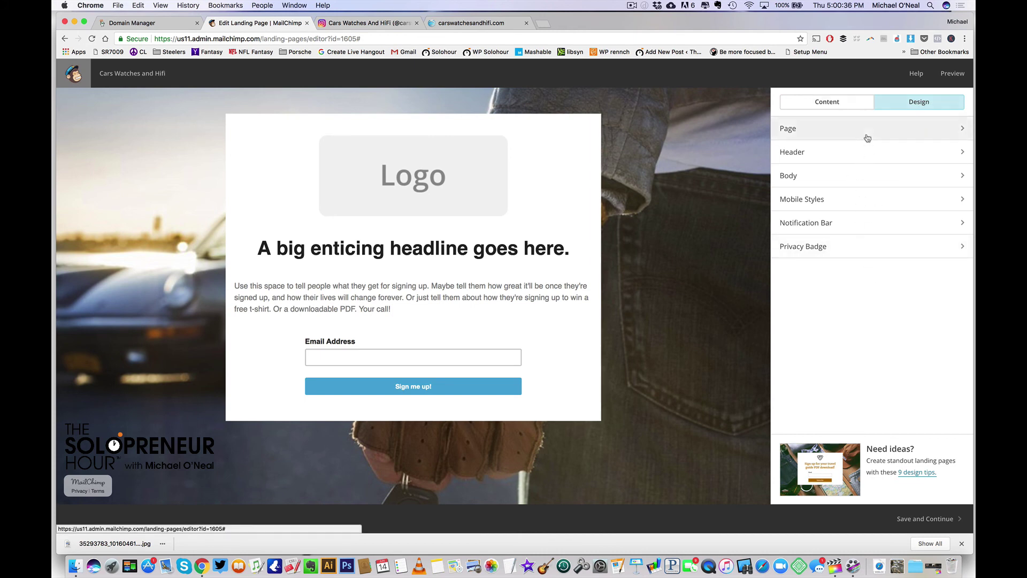
mouse_move(469, 151)
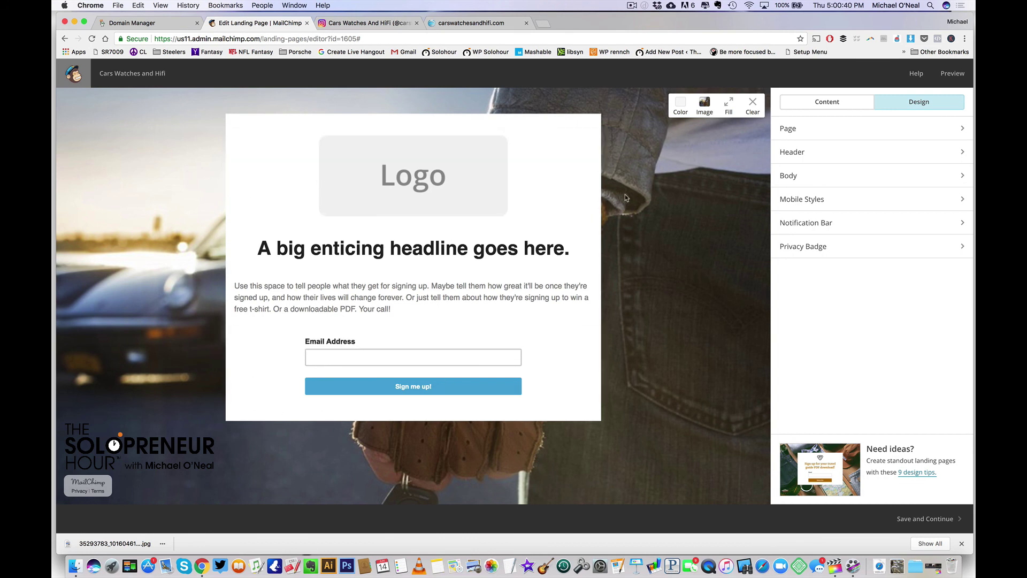
left_click(951, 155)
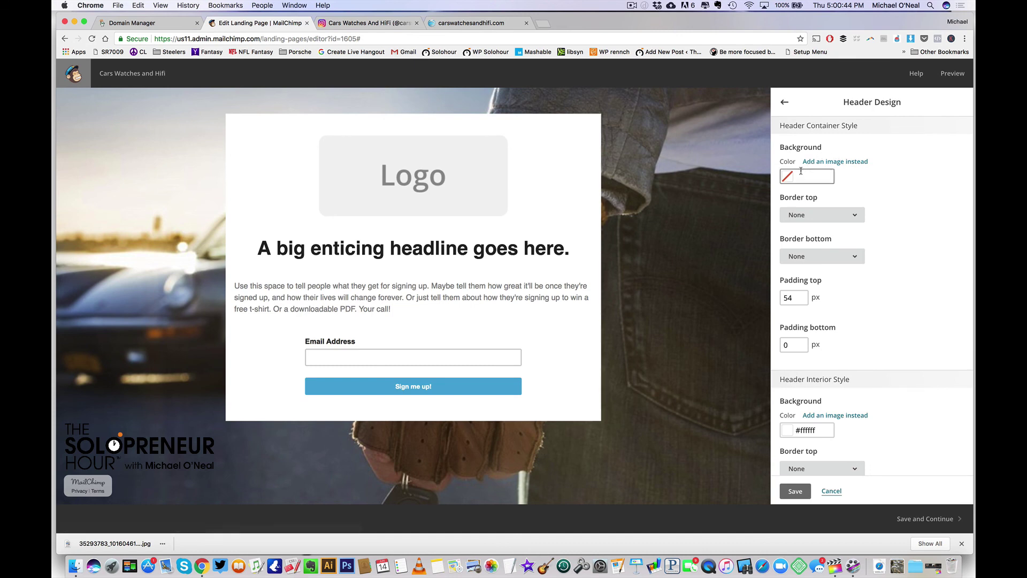
left_click(797, 345)
scroll(873, 410, "down", 2)
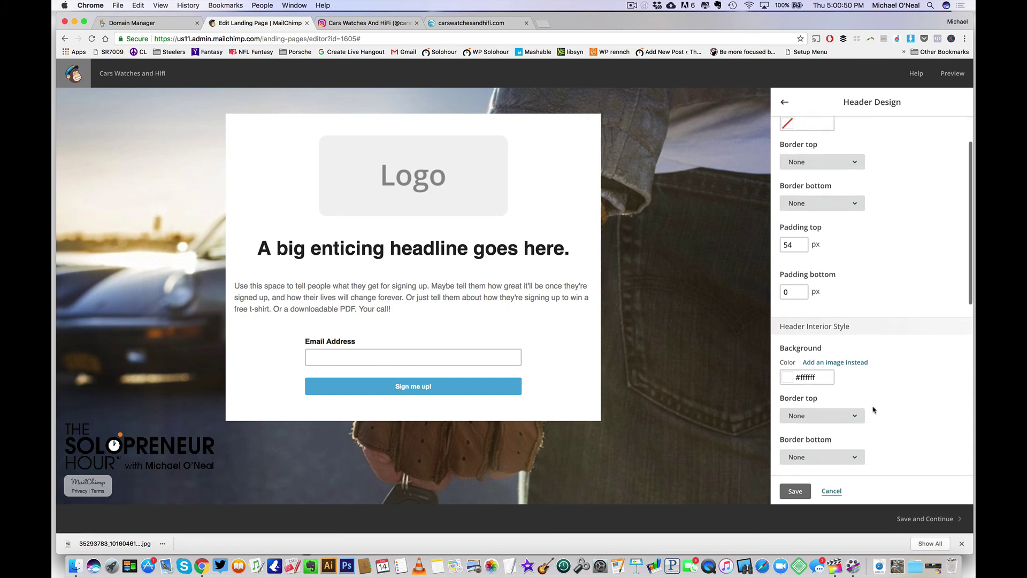
scroll(874, 410, "down", 2)
left_click(786, 316)
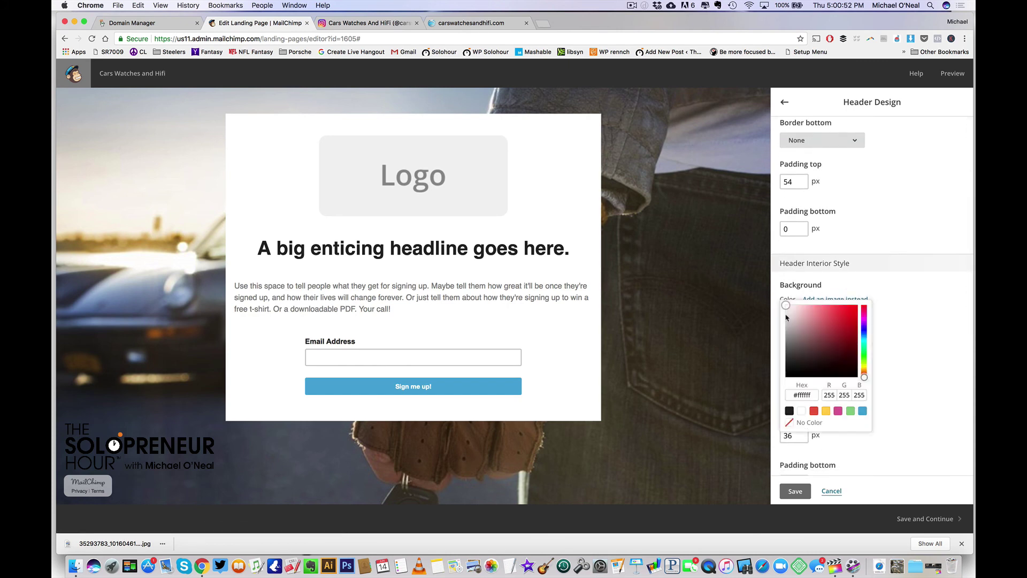
left_click(791, 422)
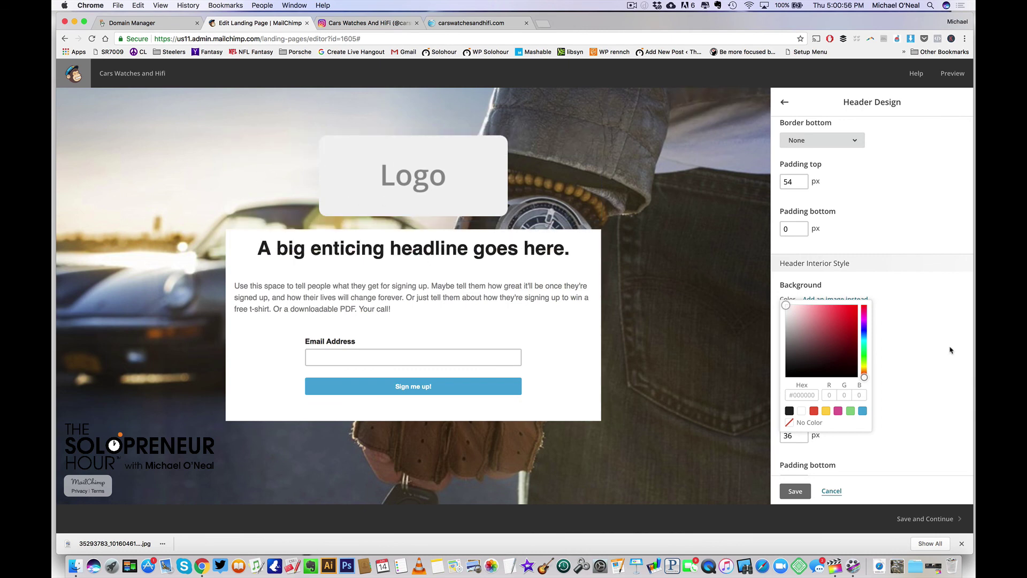
left_click(929, 350)
left_click(795, 492)
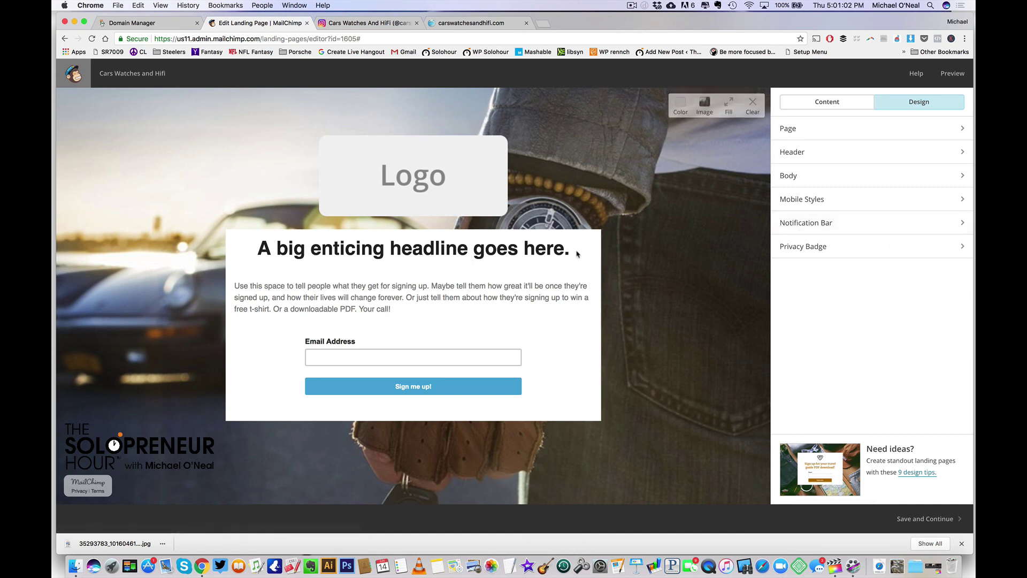
Set the Body interior style background colour to No Color and save
left_click(932, 176)
scroll(902, 233, "down", 4)
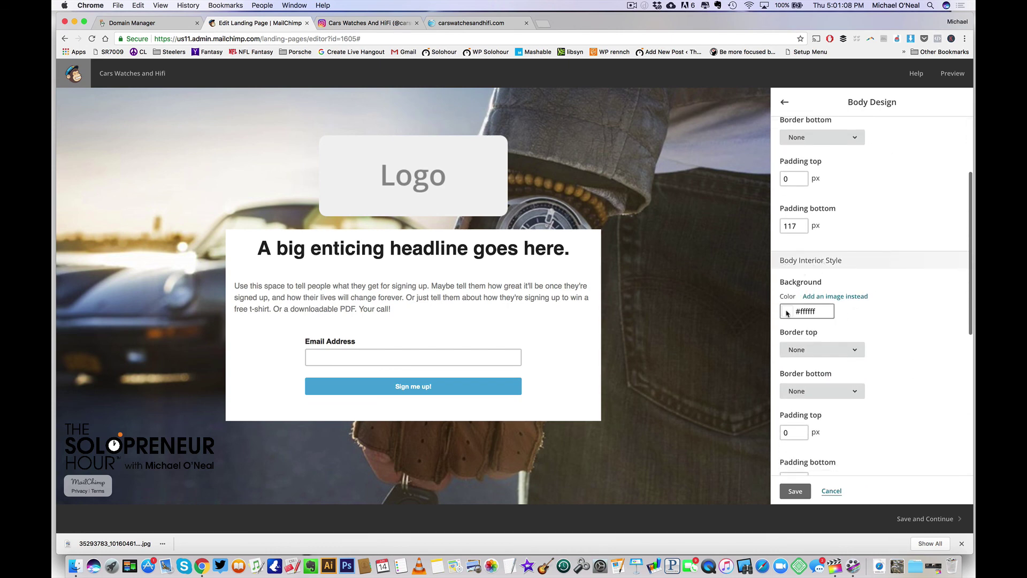
left_click(786, 311)
left_click(789, 420)
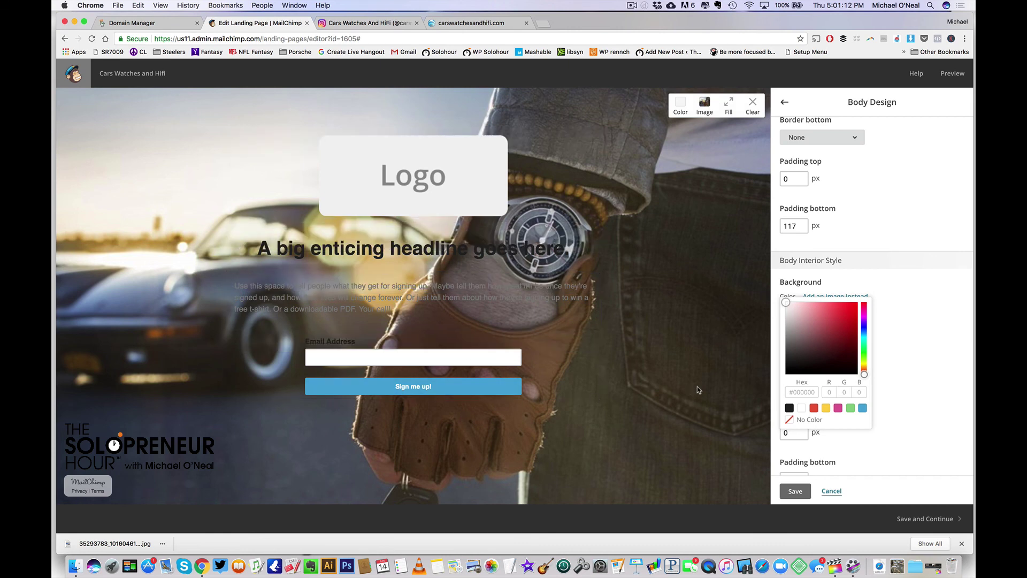
left_click(881, 380)
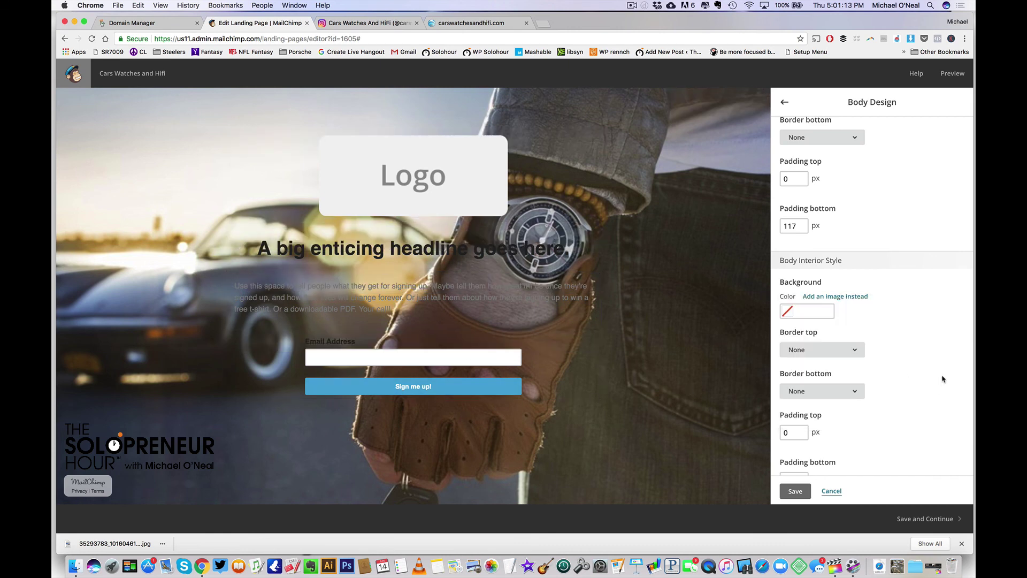
left_click(797, 495)
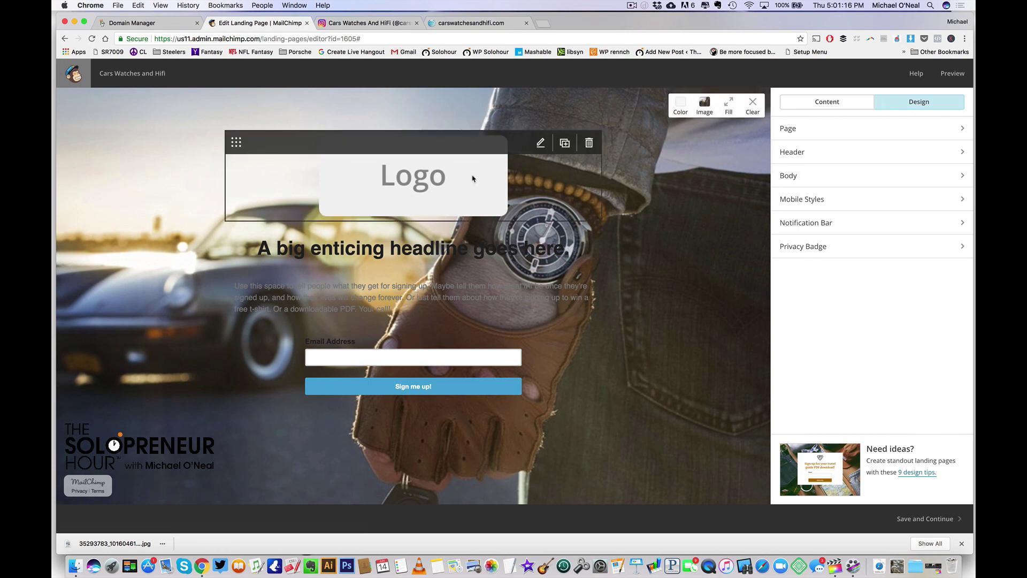
Choose to replace the Logo placeholder and select the round car, watch and speaker logo
left_click(540, 143)
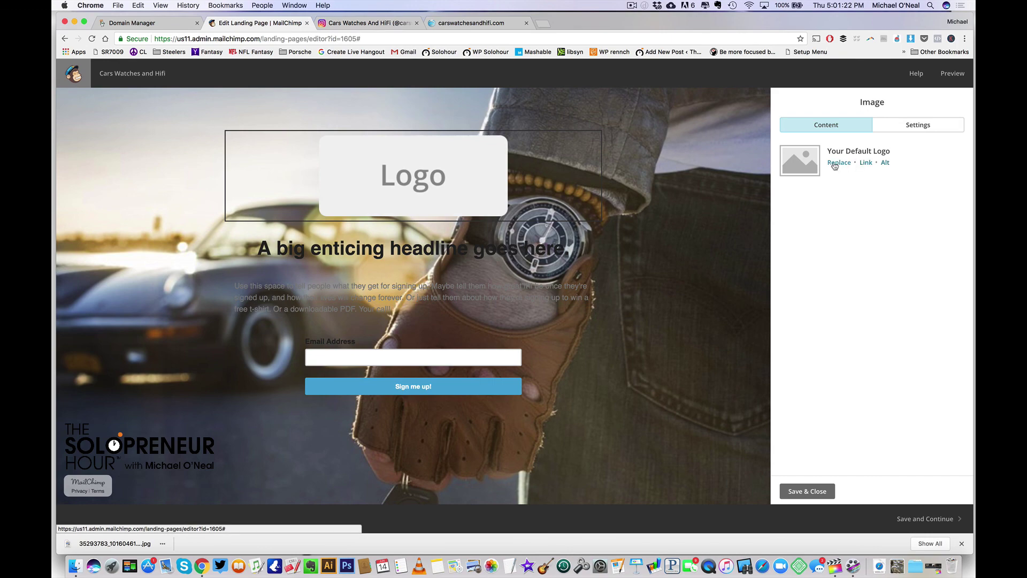
left_click(834, 166)
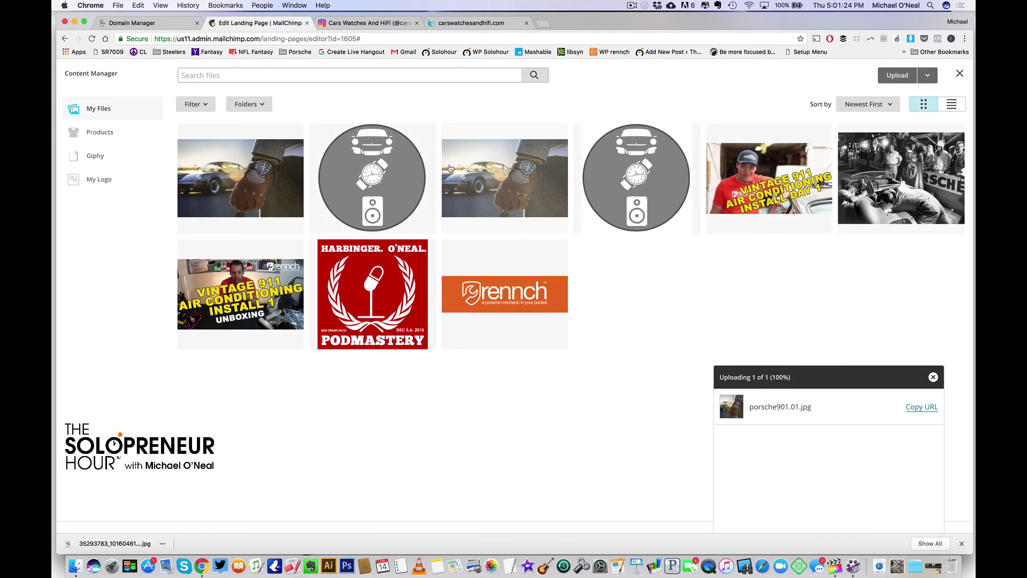
left_click(370, 174)
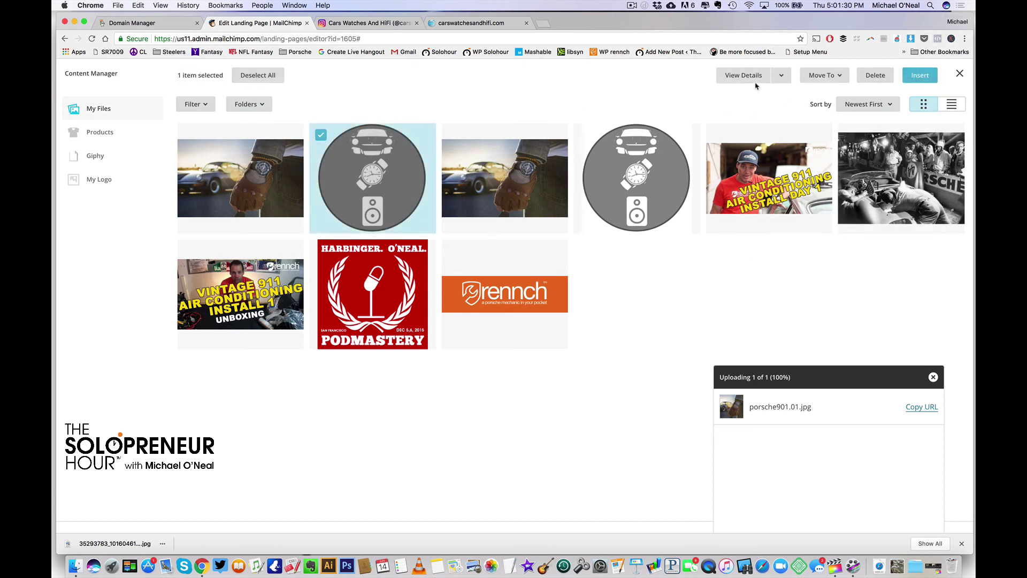
Insert LOGO_300_CLR.png (300 × 300) into the header in place of the placeholder
left_click(920, 76)
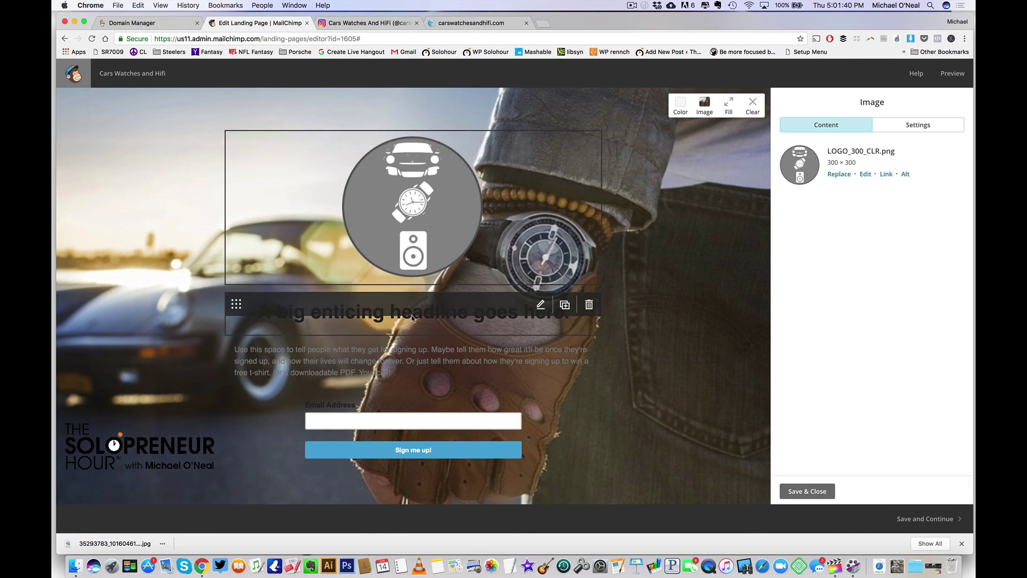
Replace the placeholder headline with 'CARS, WATCHES, AND HIFI!' and colour it white
left_click(540, 304)
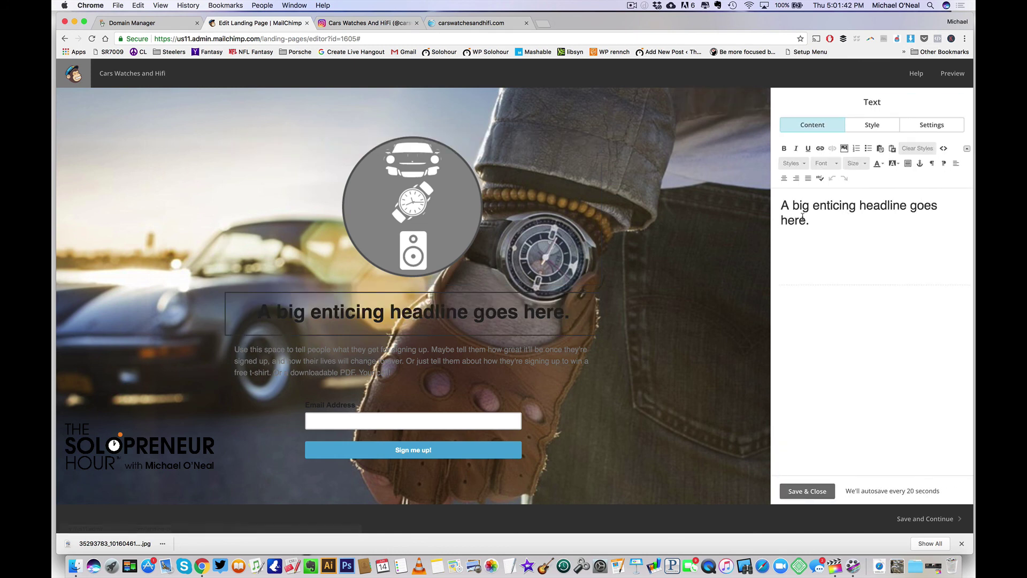
left_click_drag(807, 219, 772, 200)
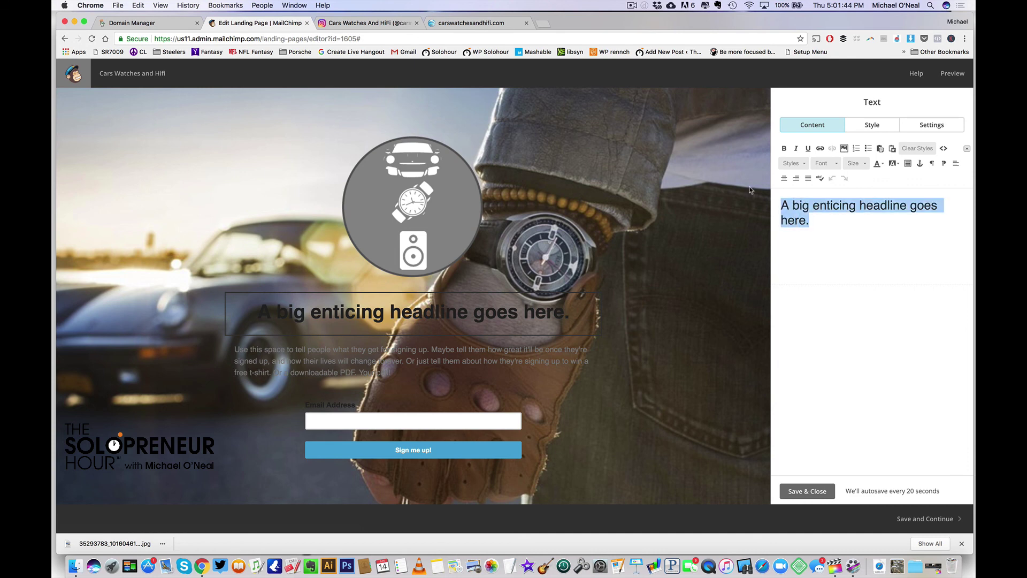
type("CARS, WAT")
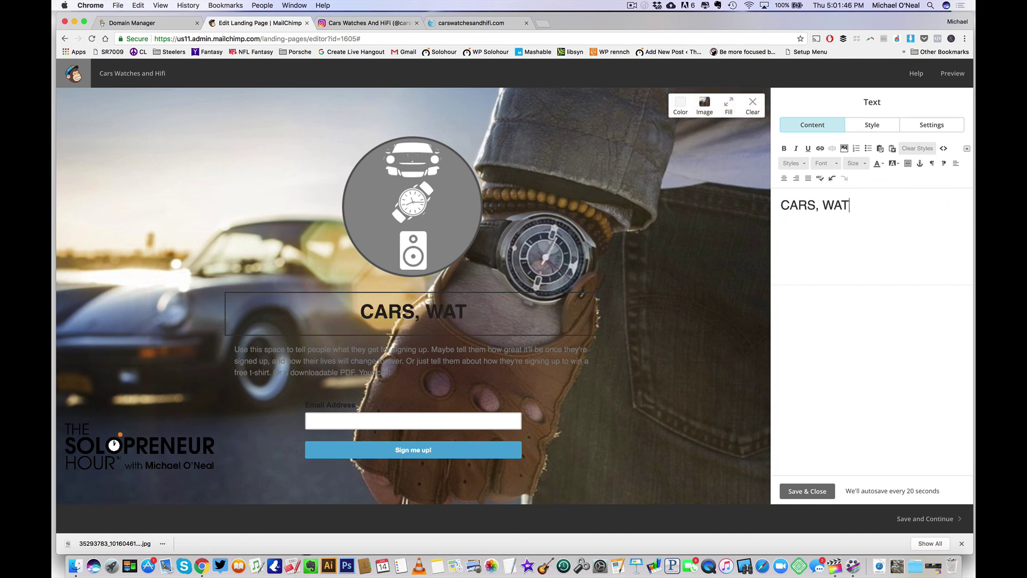
type("CHES, AND HIFI!")
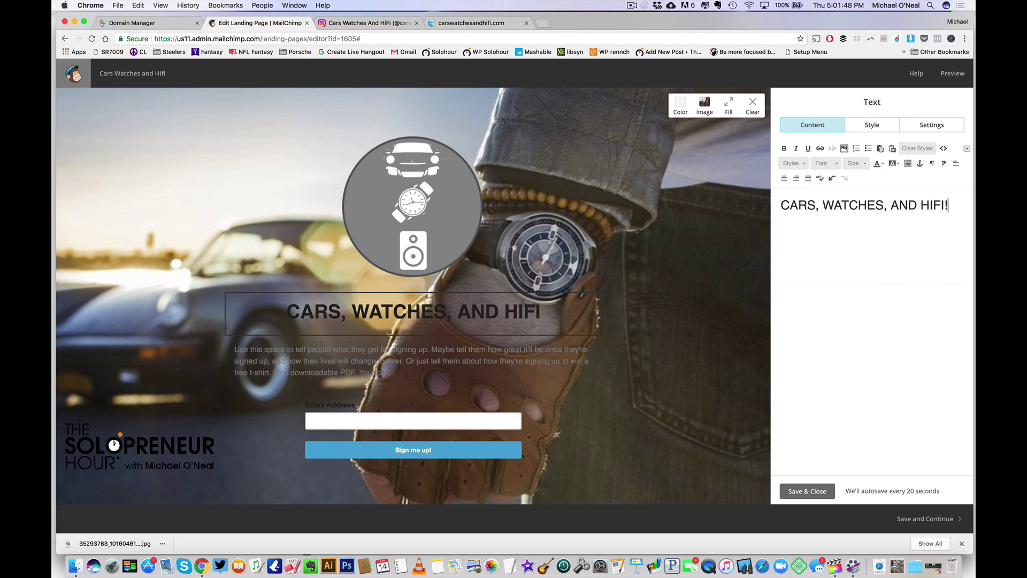
triple_click(847, 205)
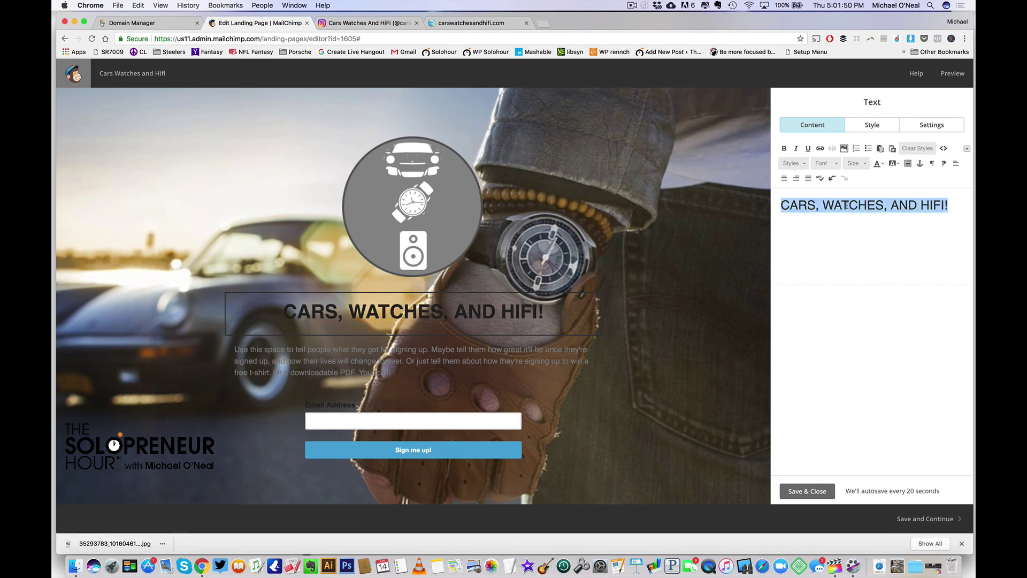
left_click(879, 163)
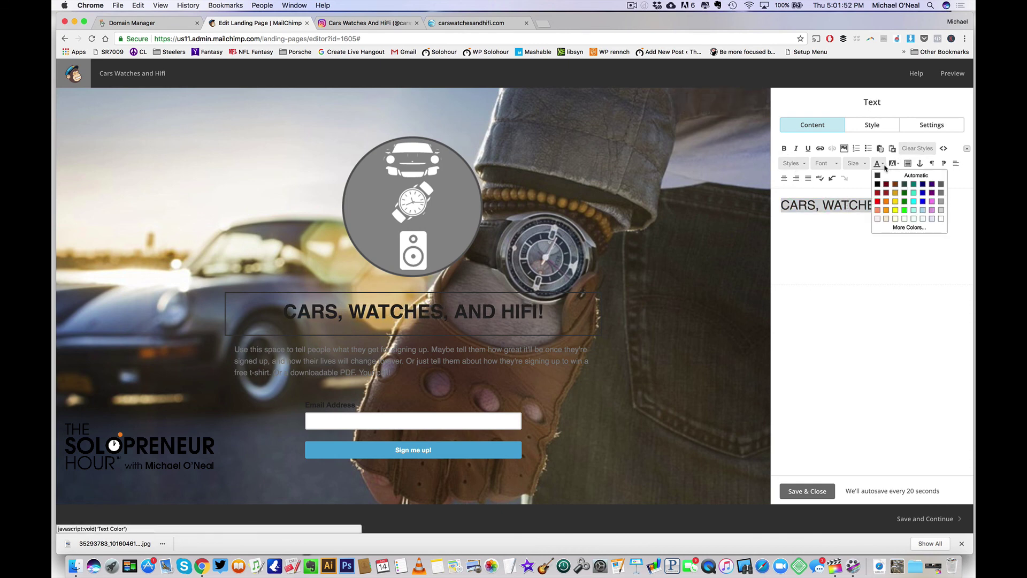
left_click(940, 218)
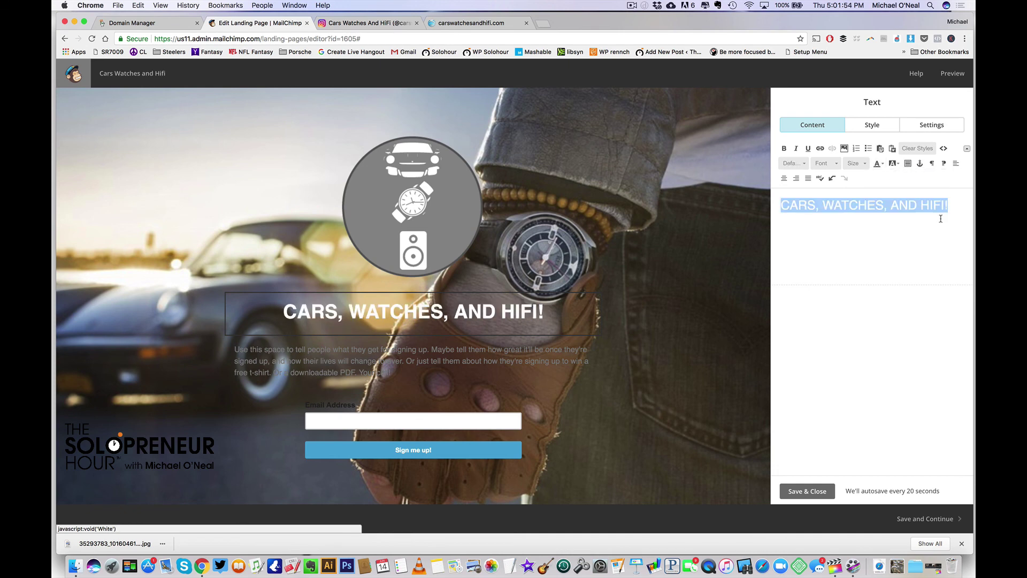
left_click(807, 491)
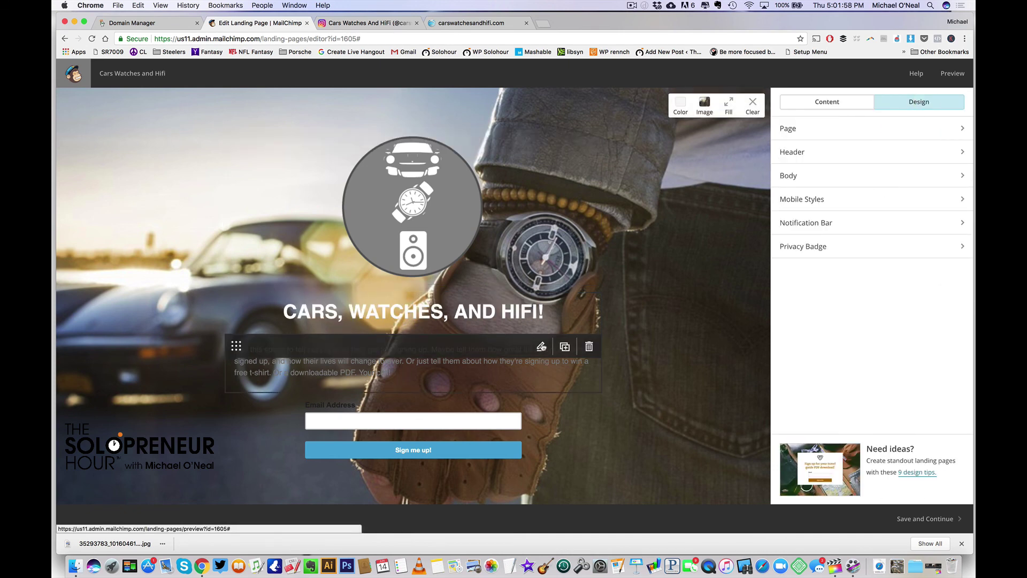
Replace the placeholder paragraph with 'SIGN UP FOR FREE PROMOTIONS AND GIVEAWAYS ON INSTAGRAM'
left_click(540, 346)
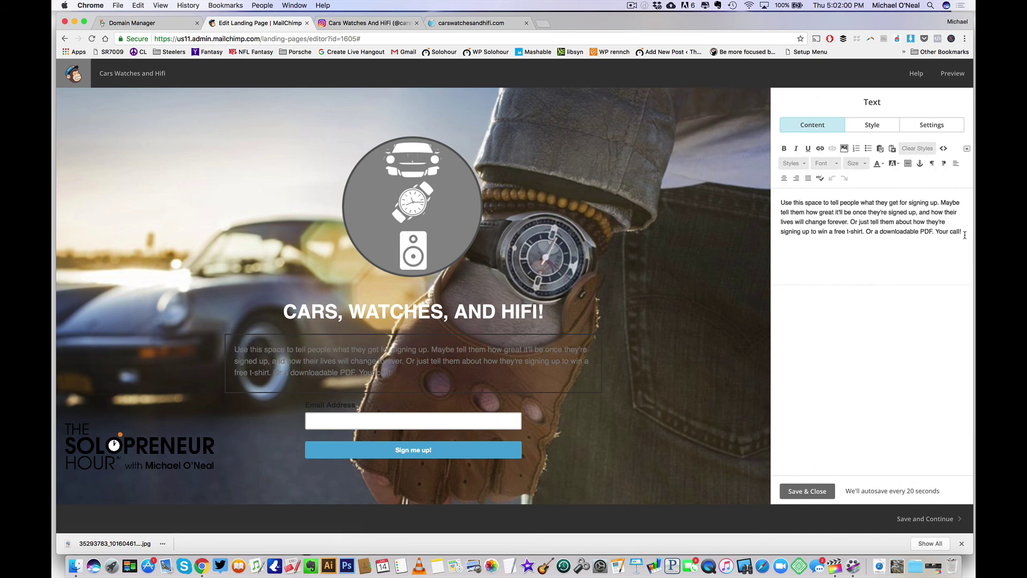
left_click_drag(965, 236, 769, 188)
type("SIGN")
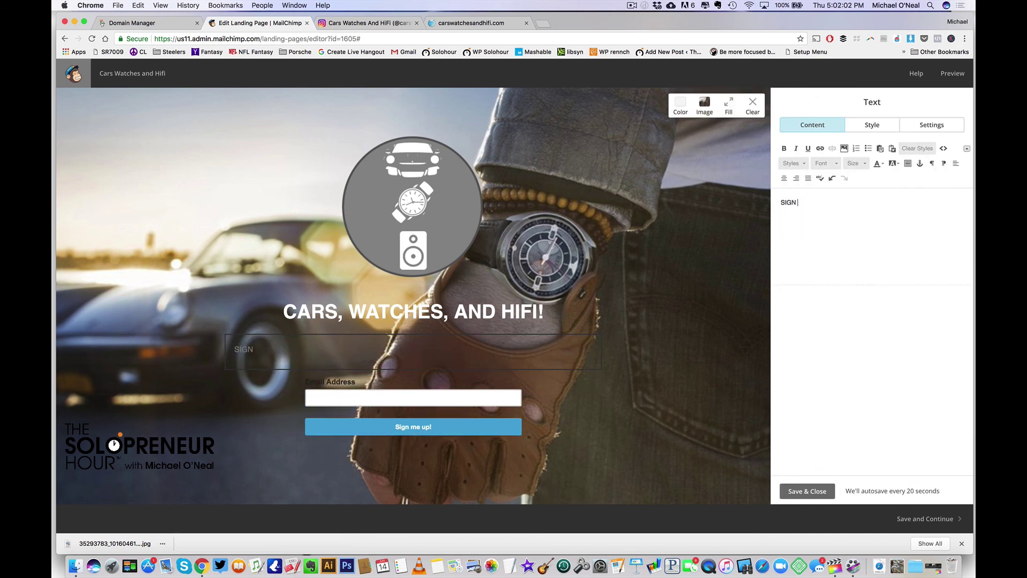
type(" UP FOR FREE PROMOTIONS AND GIVEW")
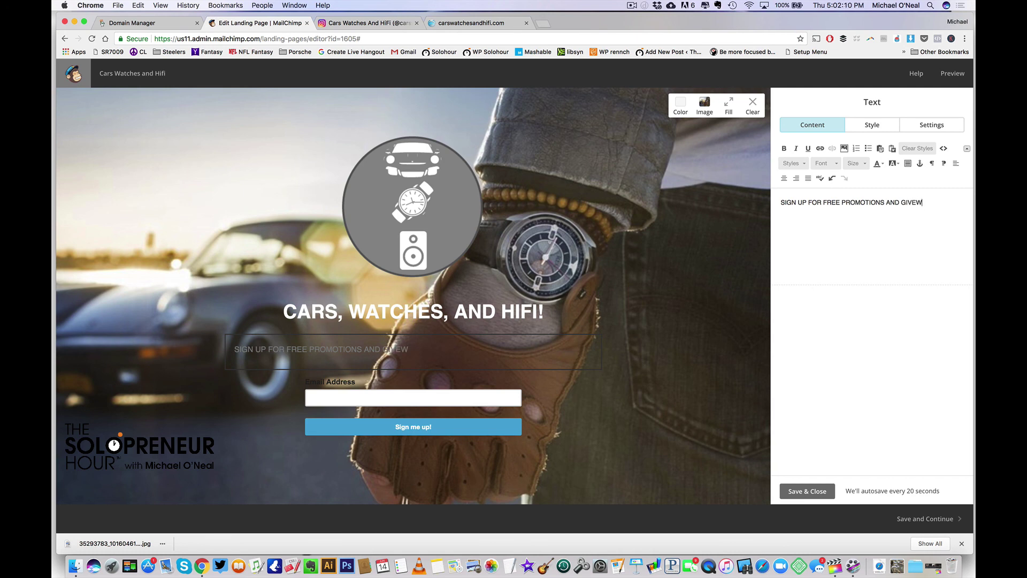
key("BackSpace")
type("AWAYS ON INSTAGRAM!")
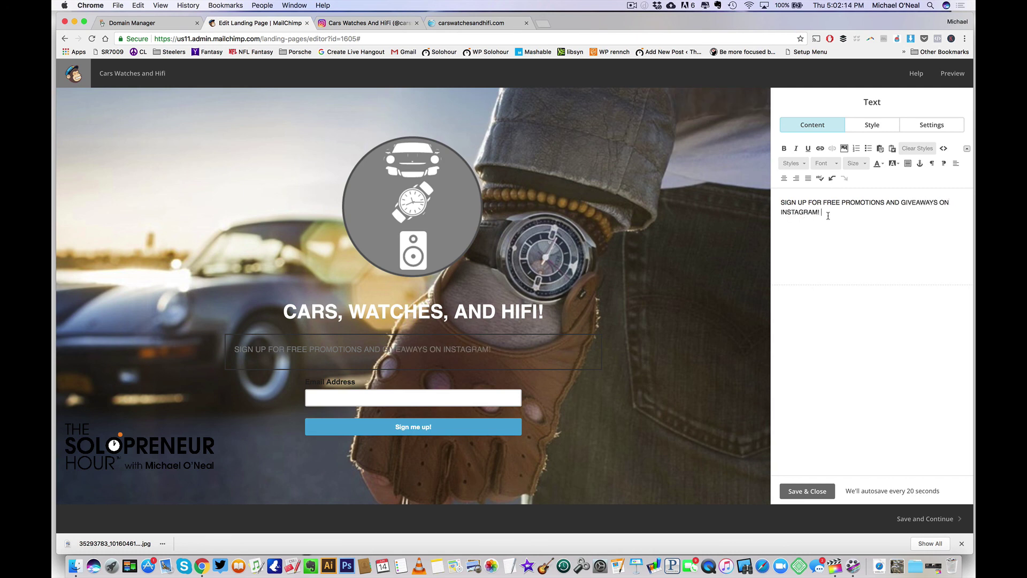
Make the sign-up line bold, centred and white
triple_click(810, 211)
left_click(784, 148)
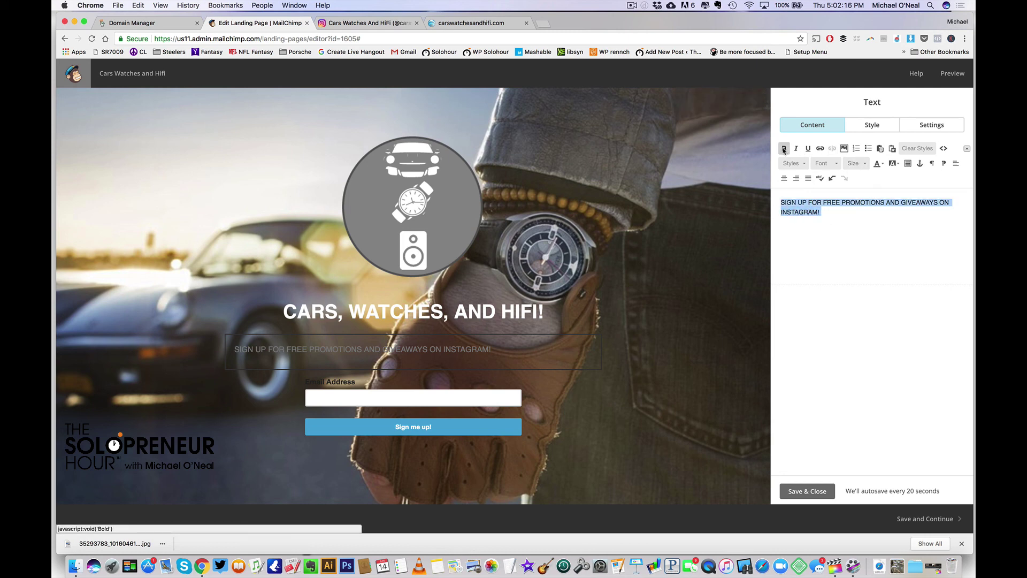
left_click(784, 178)
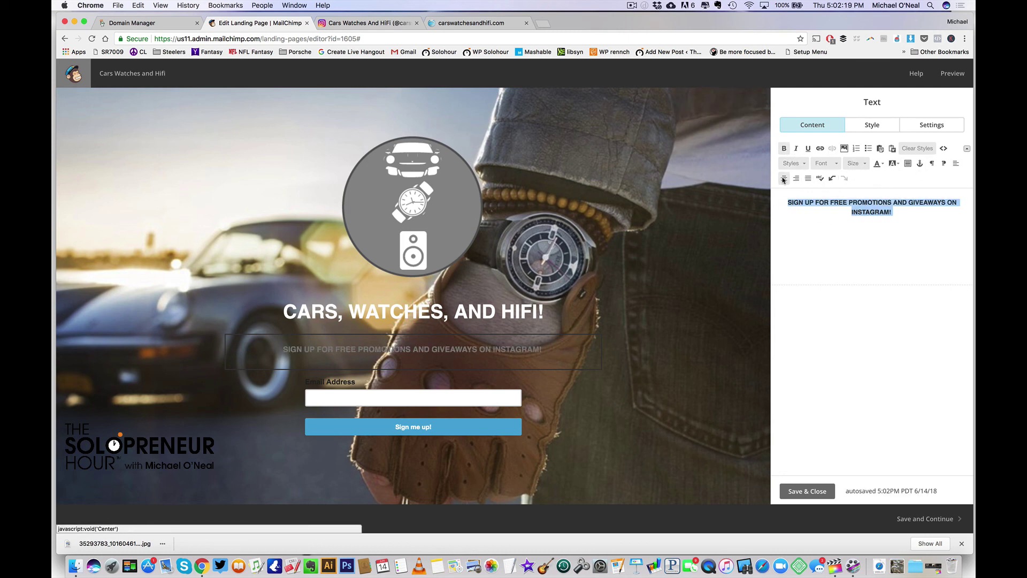
left_click(878, 163)
left_click(940, 221)
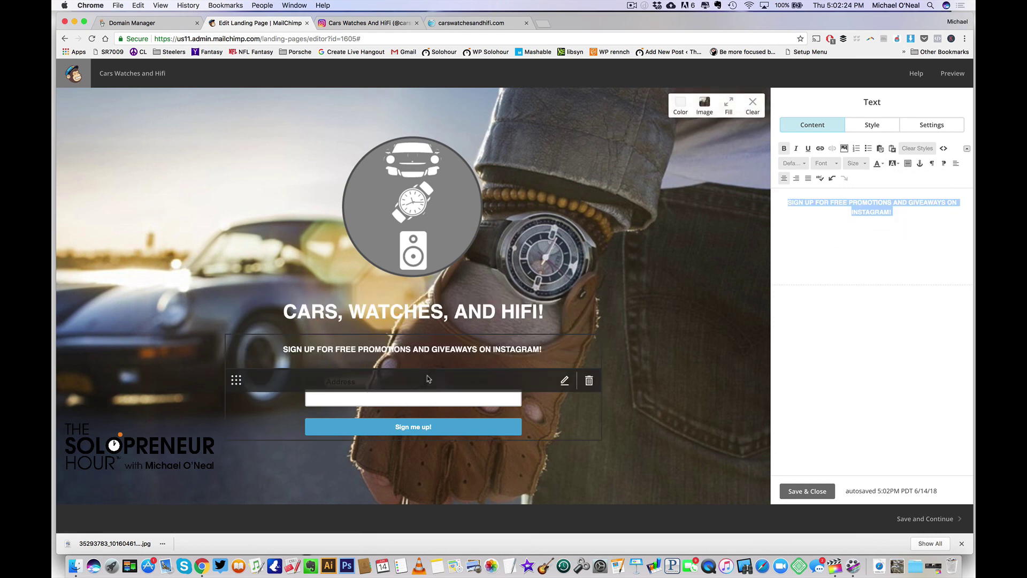
In the signup form's style settings, set the label text colour to white #ffffff
left_click(564, 381)
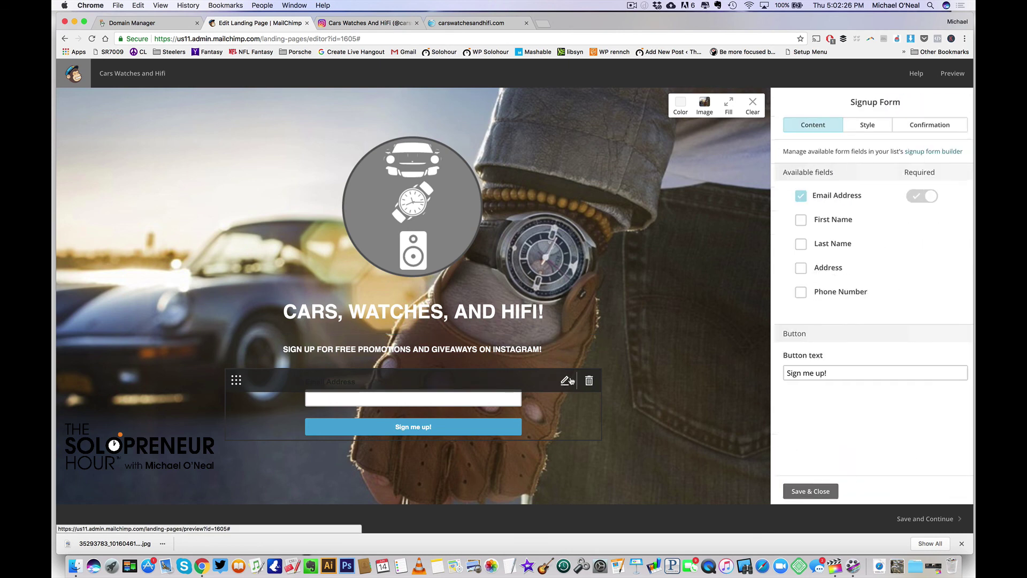
left_click(869, 128)
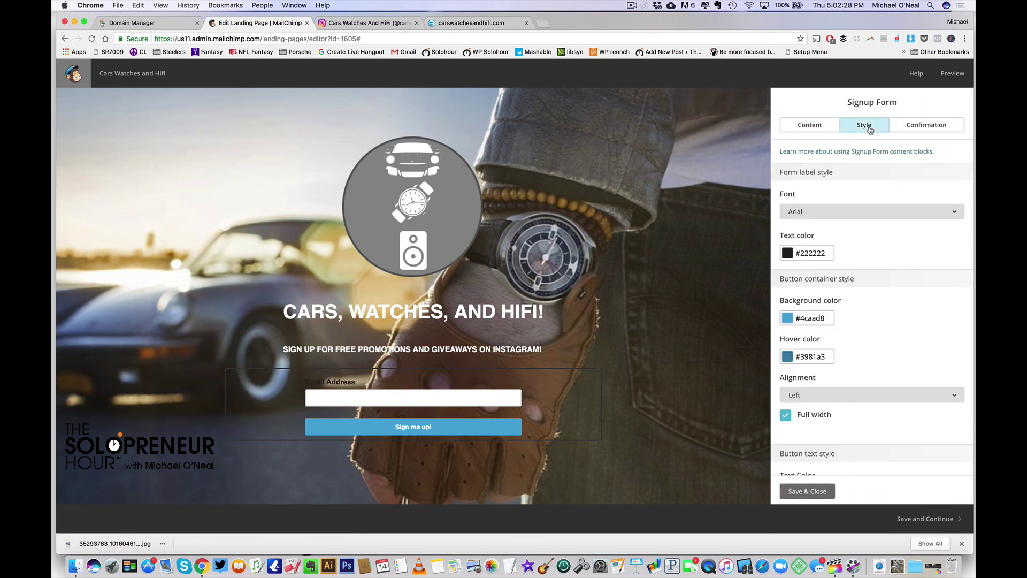
left_click(792, 255)
left_click_drag(794, 267, 784, 241)
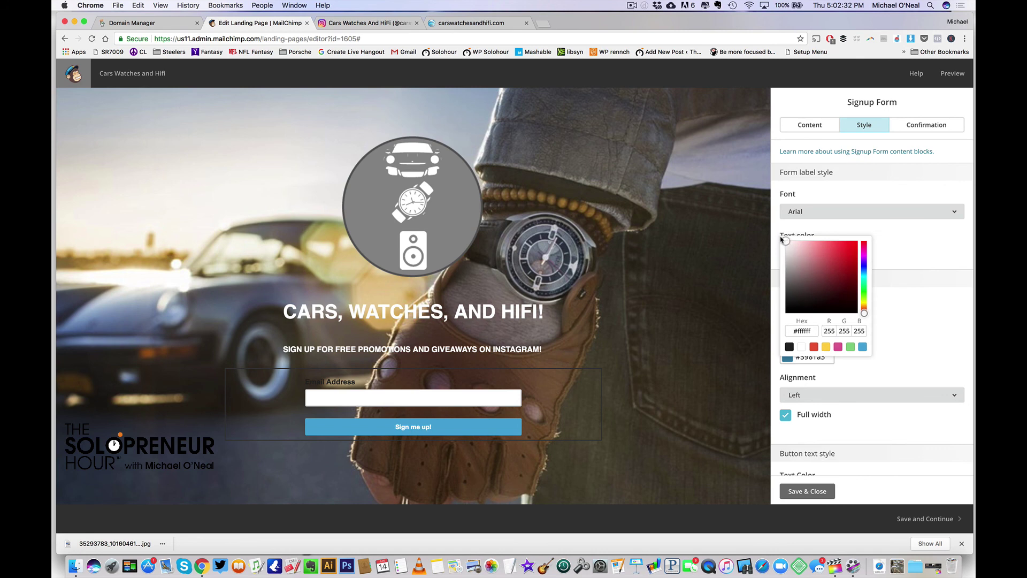
left_click(781, 238)
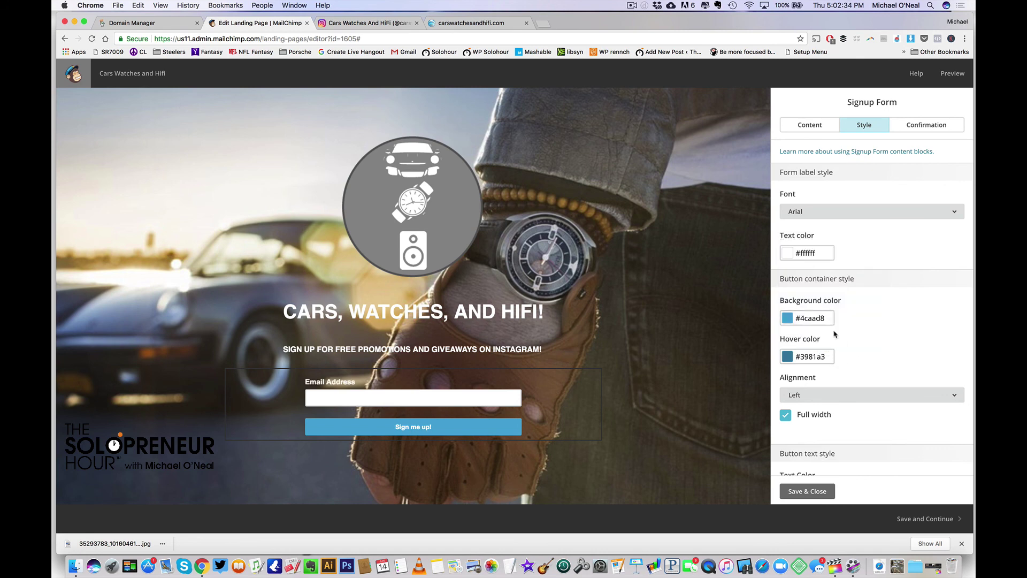
Set the button background to grey #ababab and hover colour to #5d5d5d, then save
left_click(789, 321)
left_click_drag(800, 333, 775, 332)
left_click(775, 332)
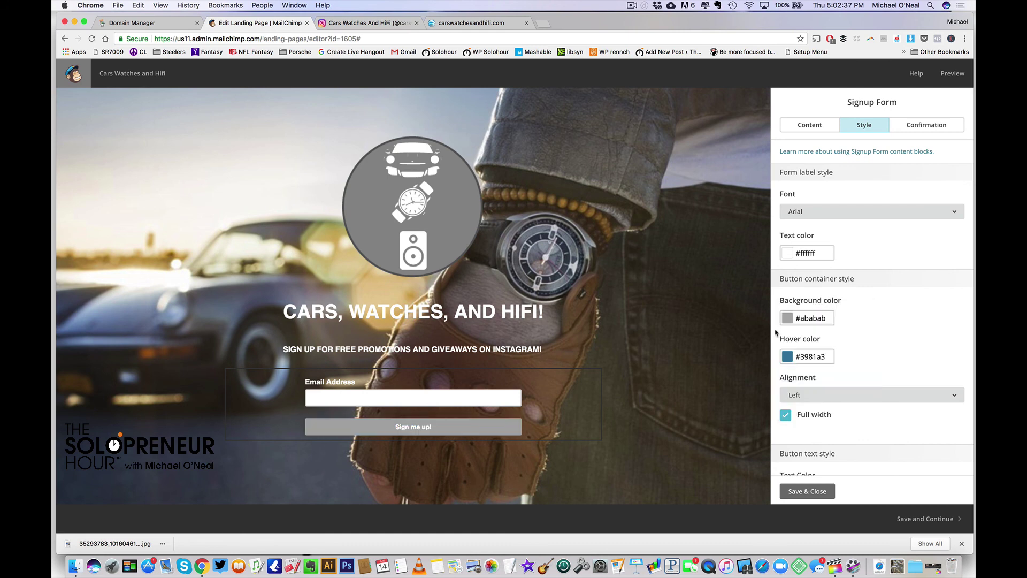
left_click(788, 360)
left_click_drag(786, 367, 782, 394)
left_click(782, 394)
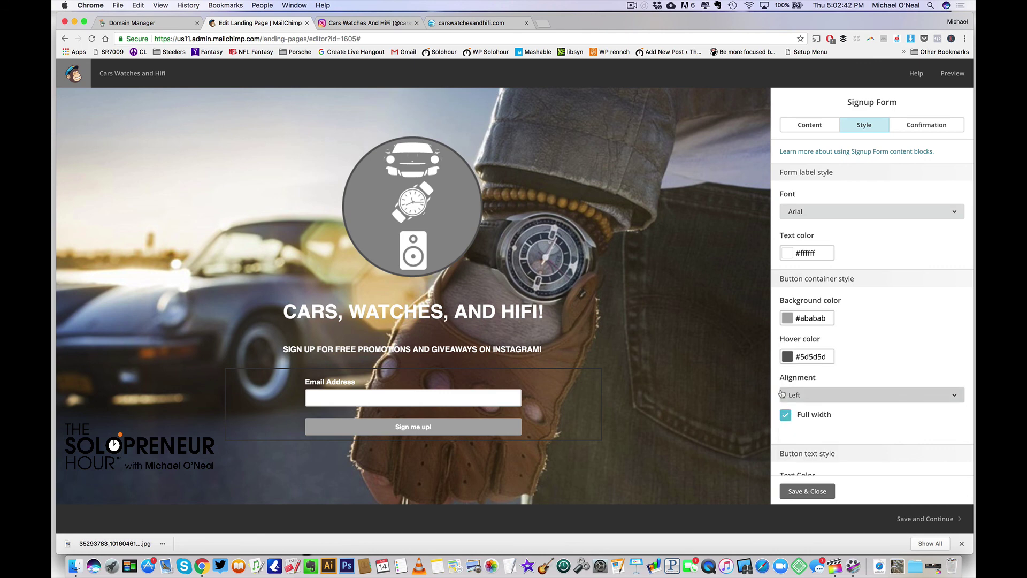
left_click(806, 490)
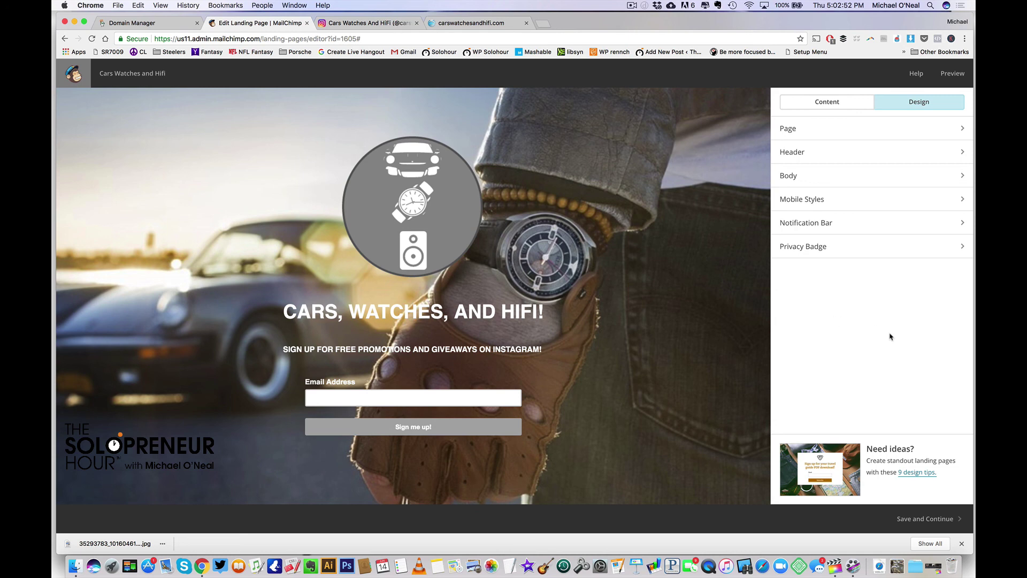
Save the design and set the checklist's page title to 'Cars, Watches, and Hifi!'
left_click(923, 521)
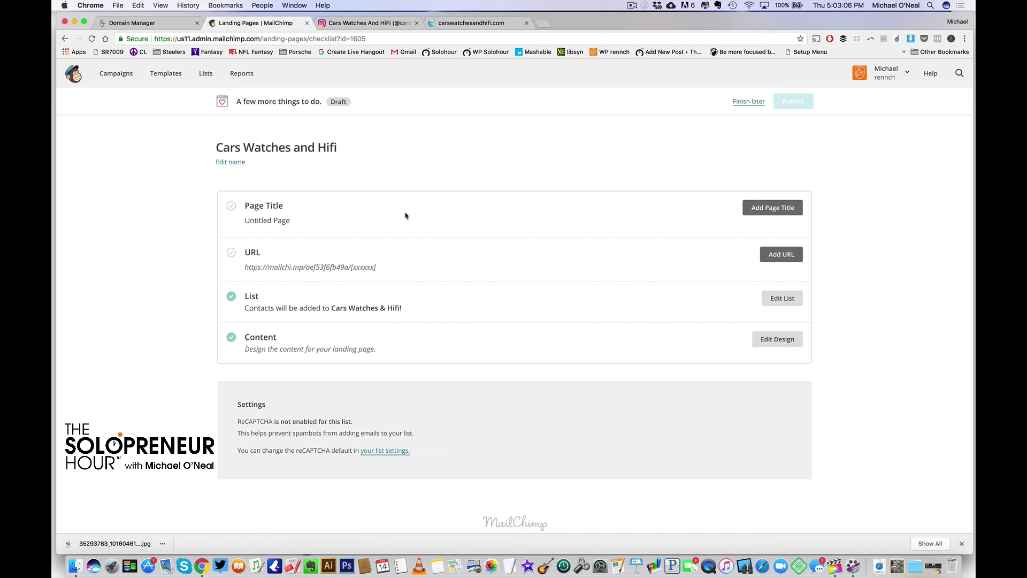
left_click(779, 210)
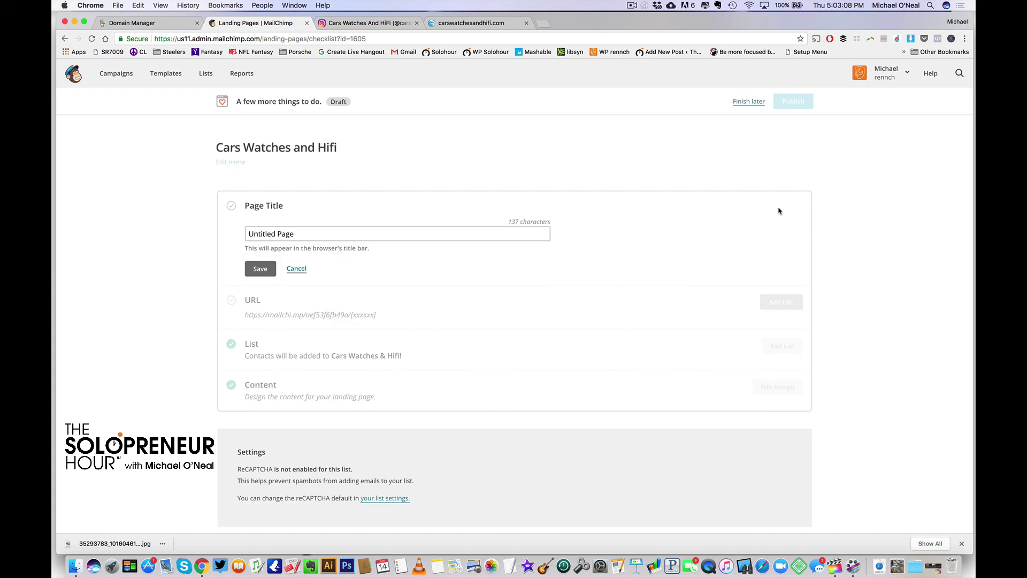
triple_click(359, 234)
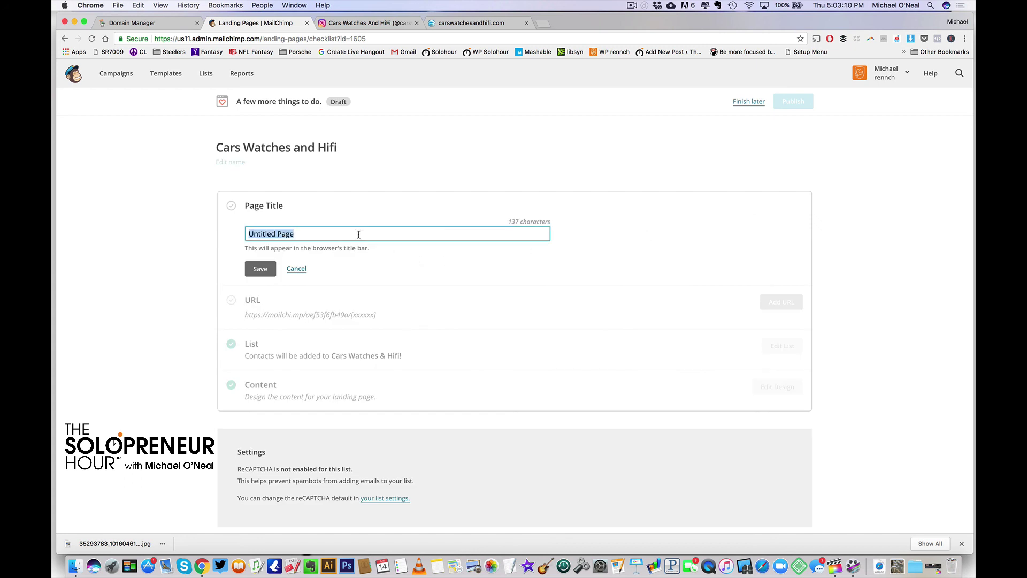
type("Cars, Watches, and Hi")
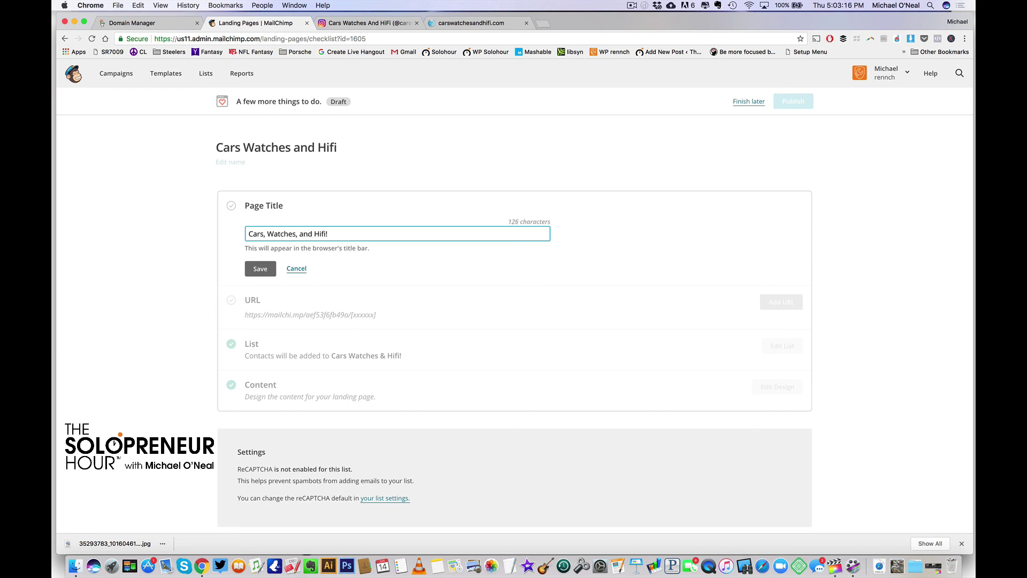
type("fi!")
left_click(258, 269)
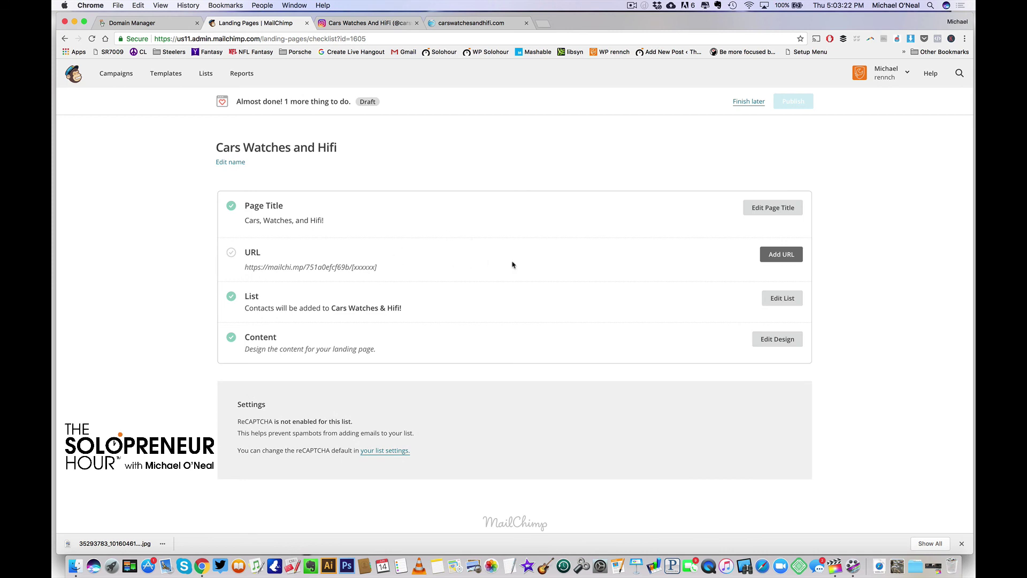
Set the URL path to cwh on the randomly generated domain, save, and publish the page
left_click(782, 255)
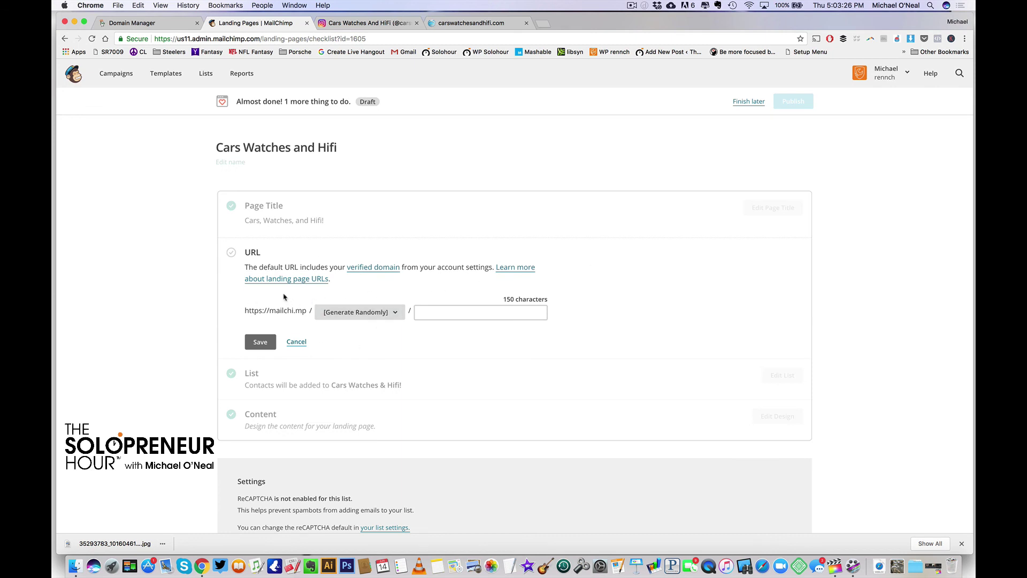
left_click(396, 313)
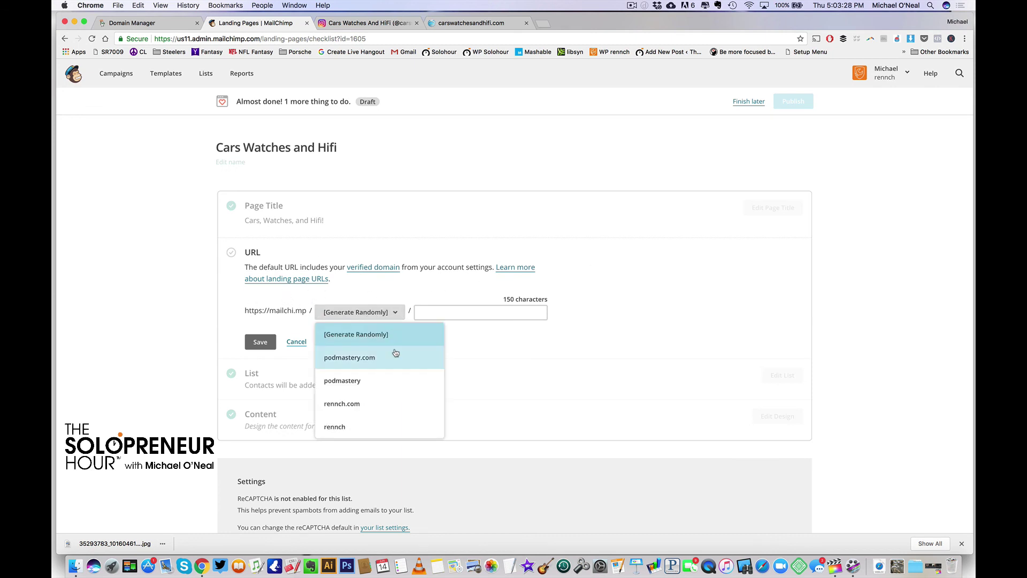
left_click(537, 374)
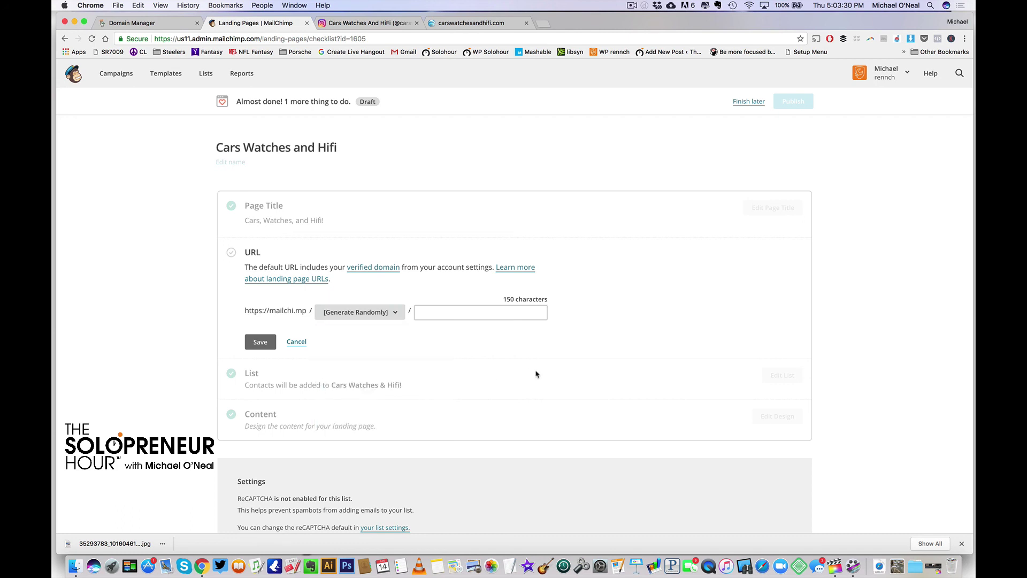
left_click(435, 310)
type("cwh")
left_click(261, 343)
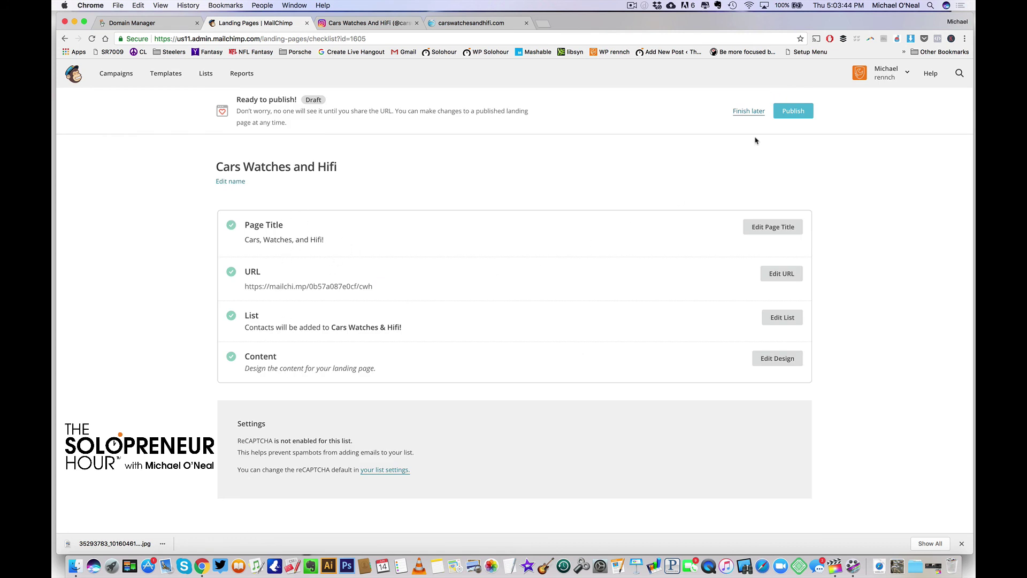
left_click(792, 110)
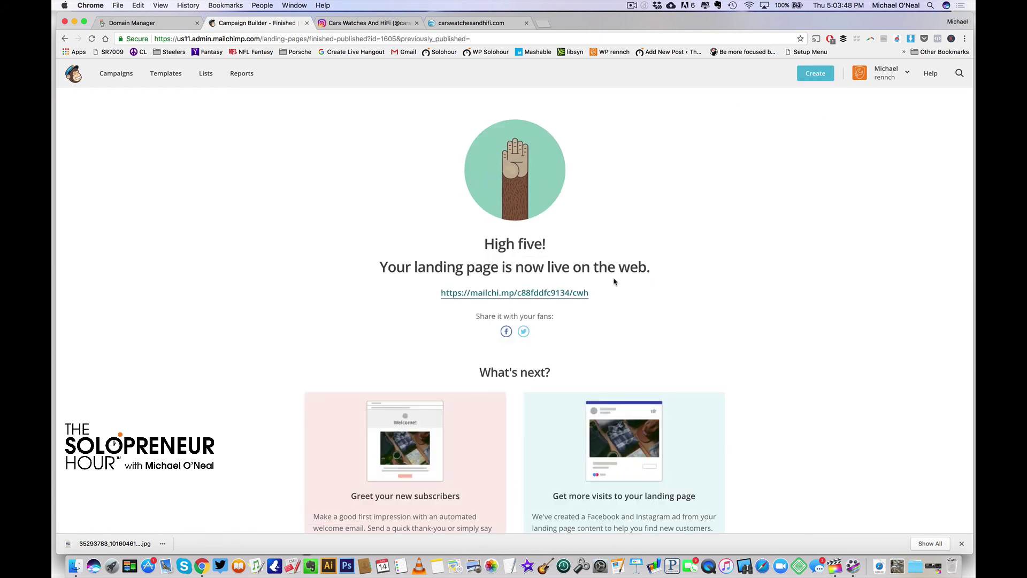
Open the live mailchi.mp landing page link in a new tab and view it
right_click(531, 296)
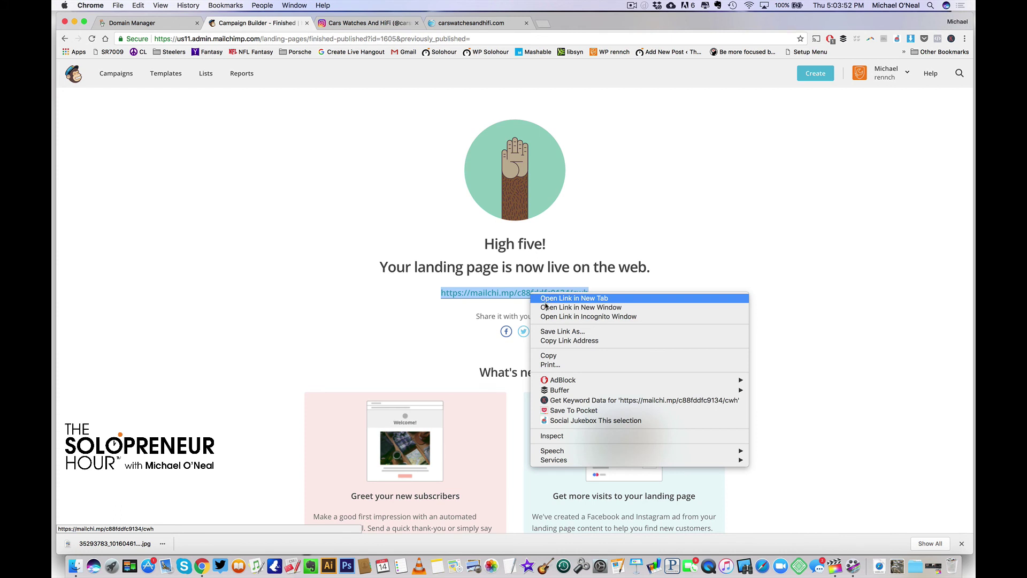
left_click(546, 299)
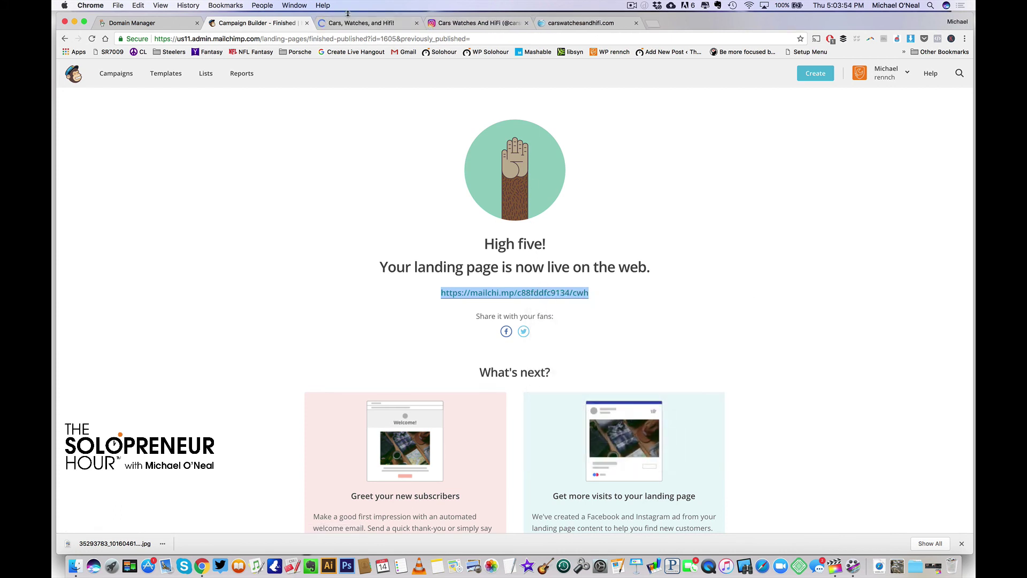
left_click(348, 21)
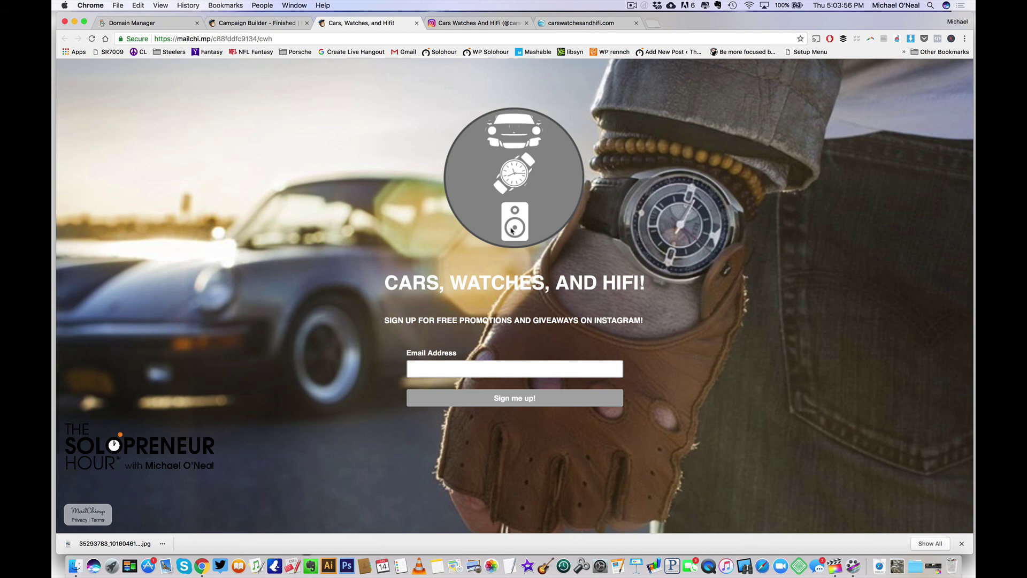
left_click(227, 39)
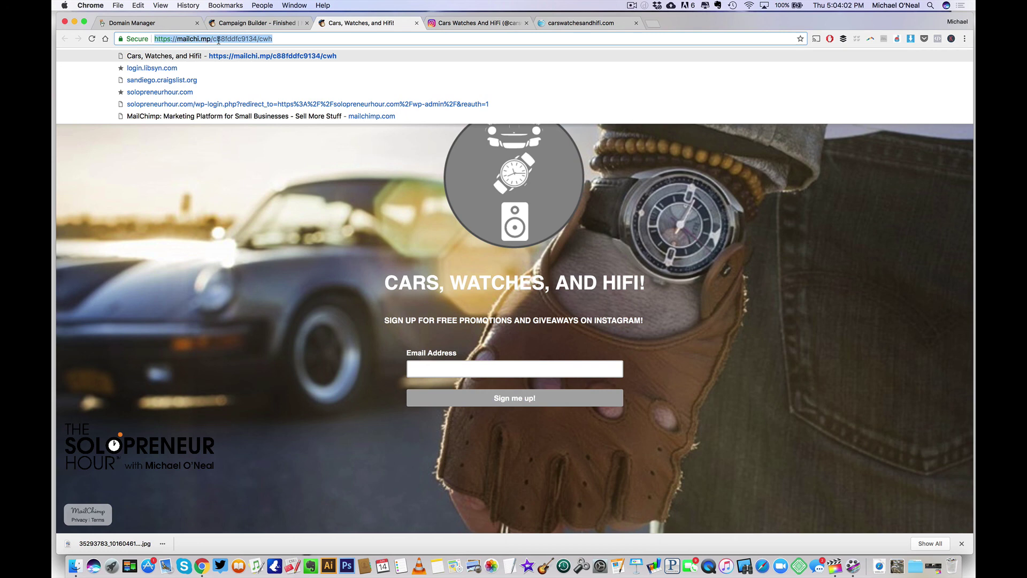
left_click(288, 41)
left_click(263, 208)
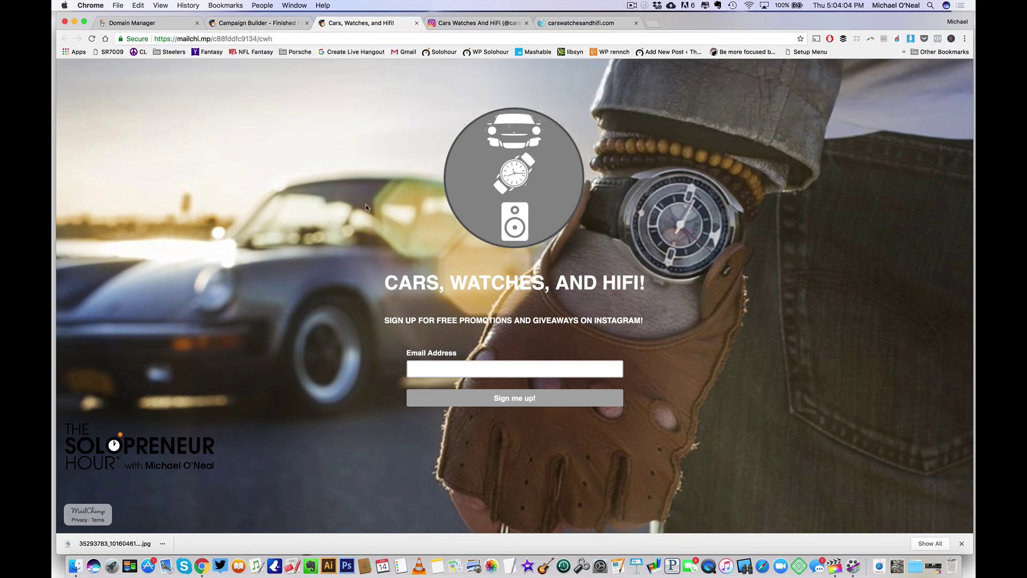
left_click(270, 39)
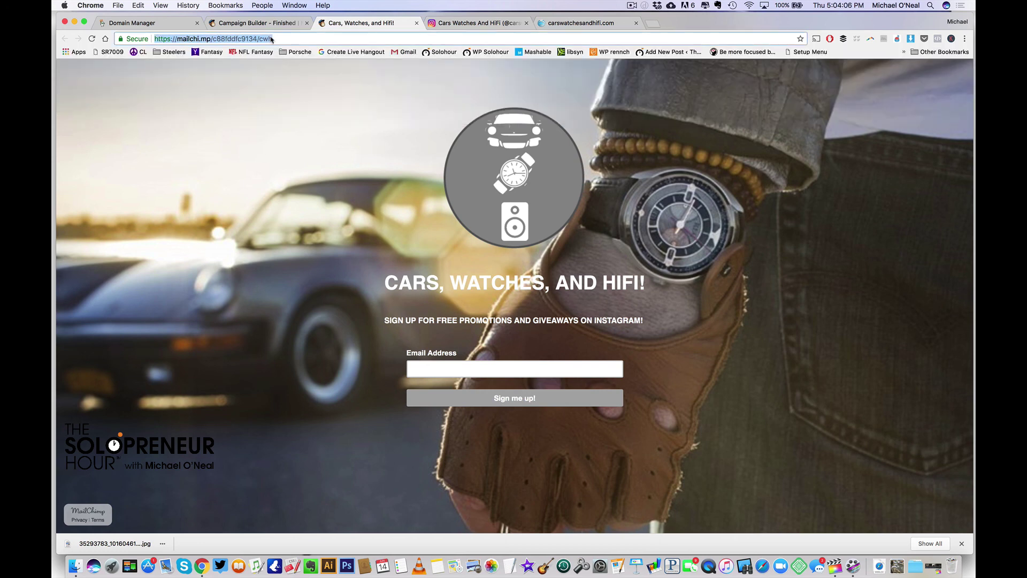
left_click(243, 161)
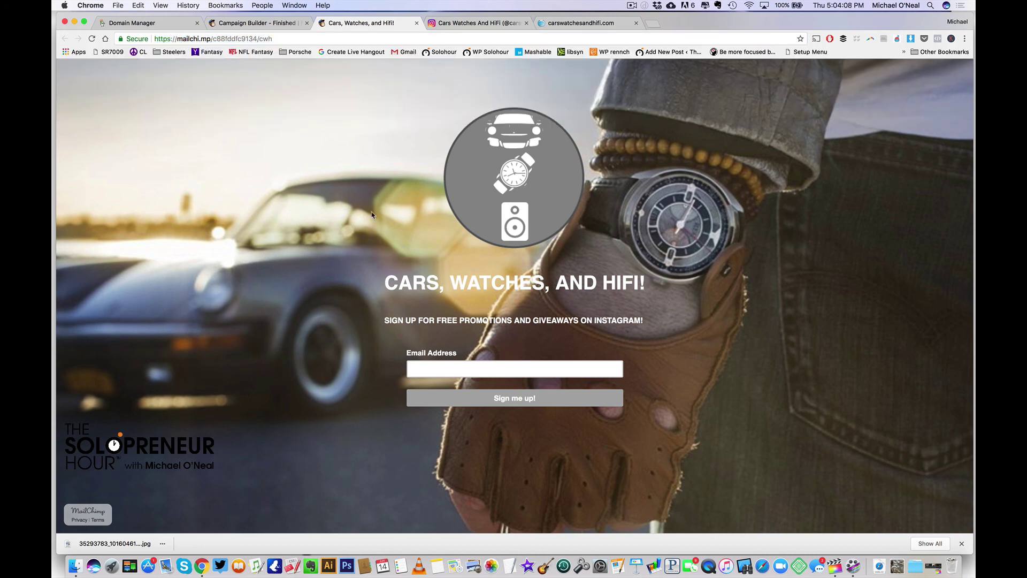
double_click(220, 40)
triple_click(220, 39)
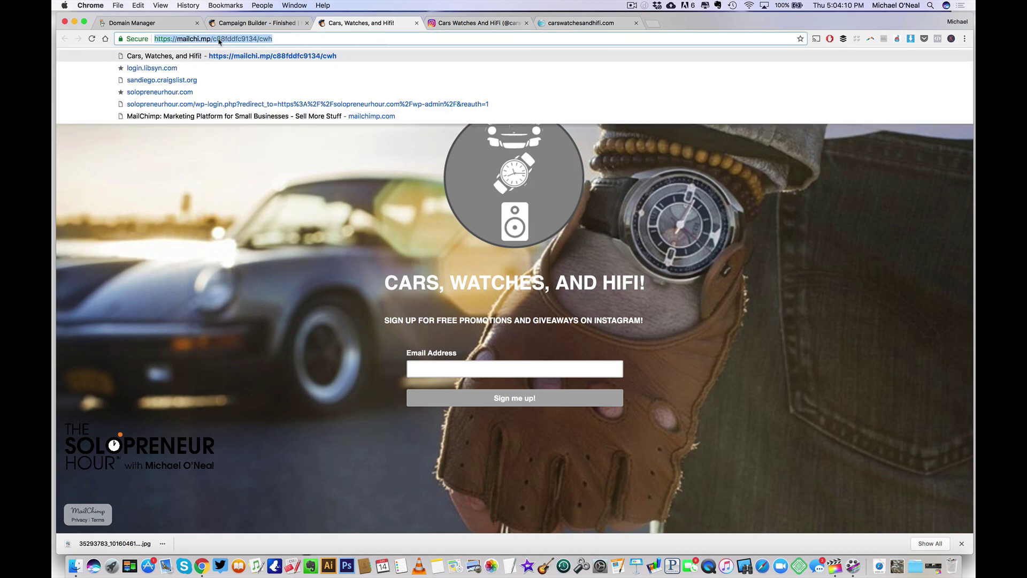
left_click(238, 187)
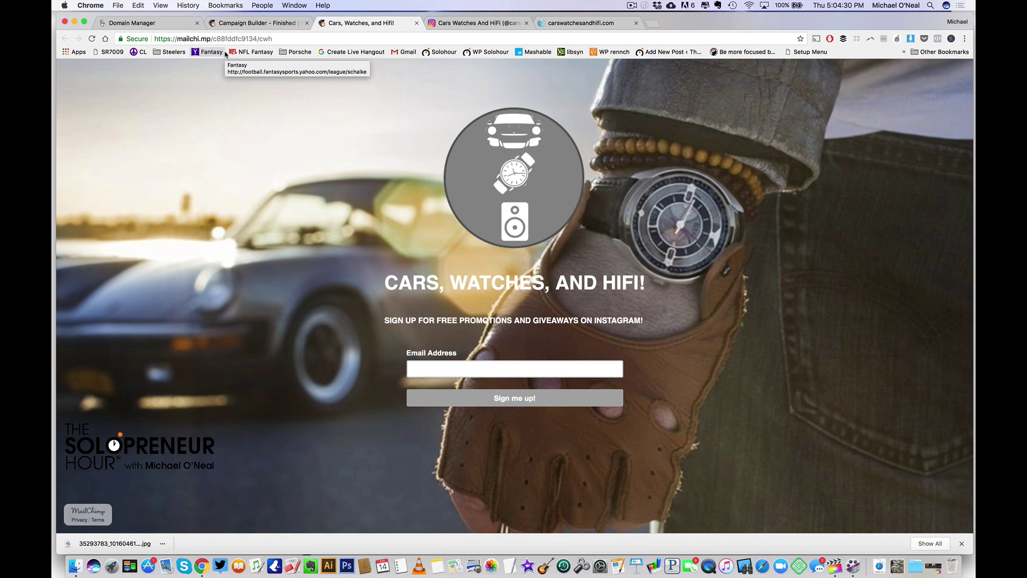
key("super+shift+n")
type("godaddy.com")
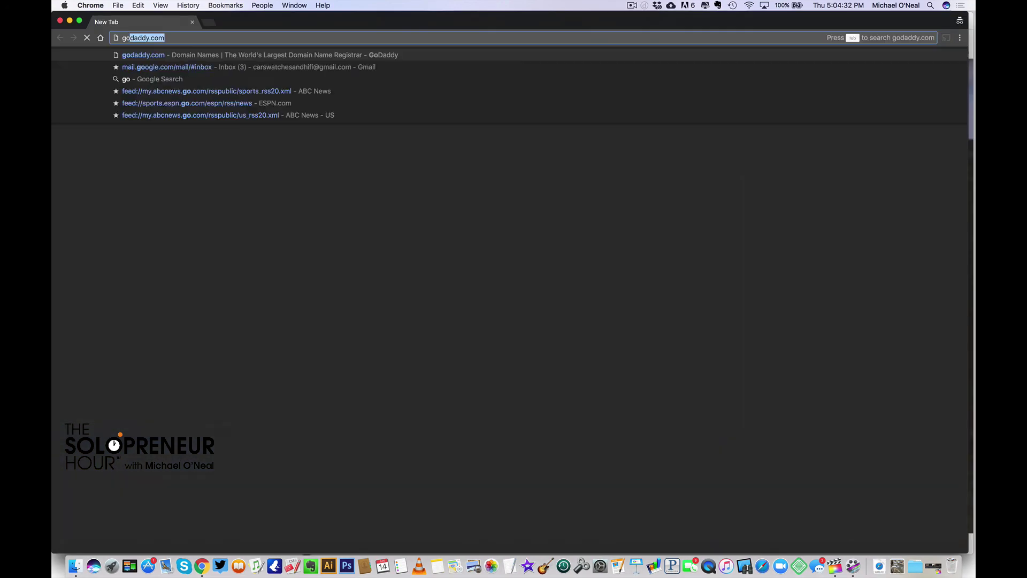
key("Return")
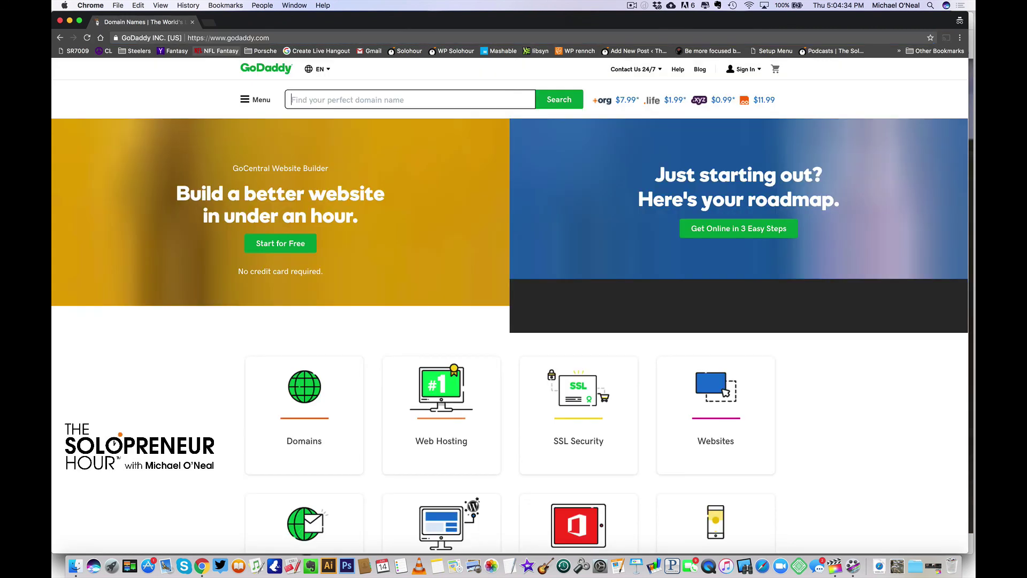
left_click(336, 100)
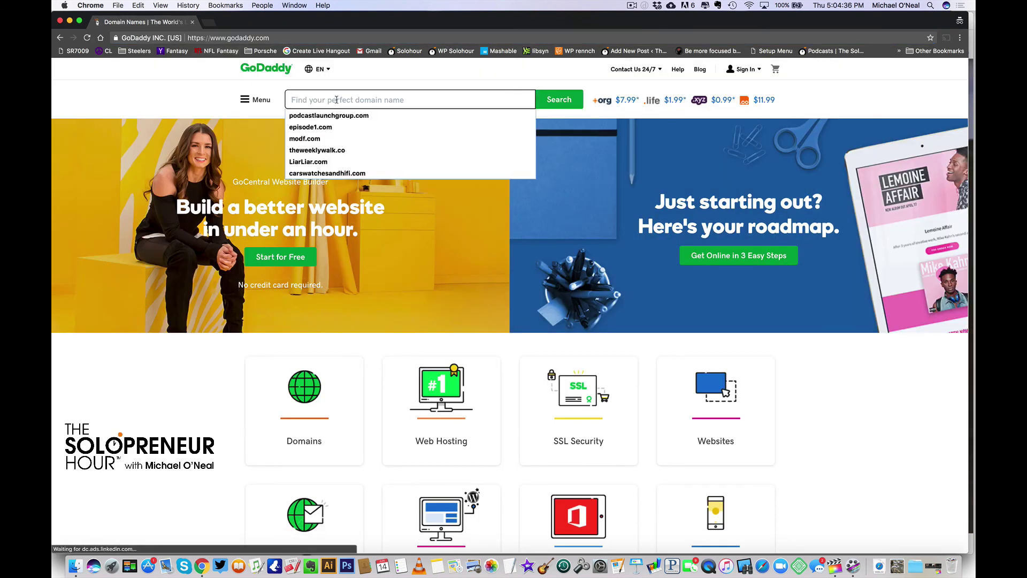
type("anything")
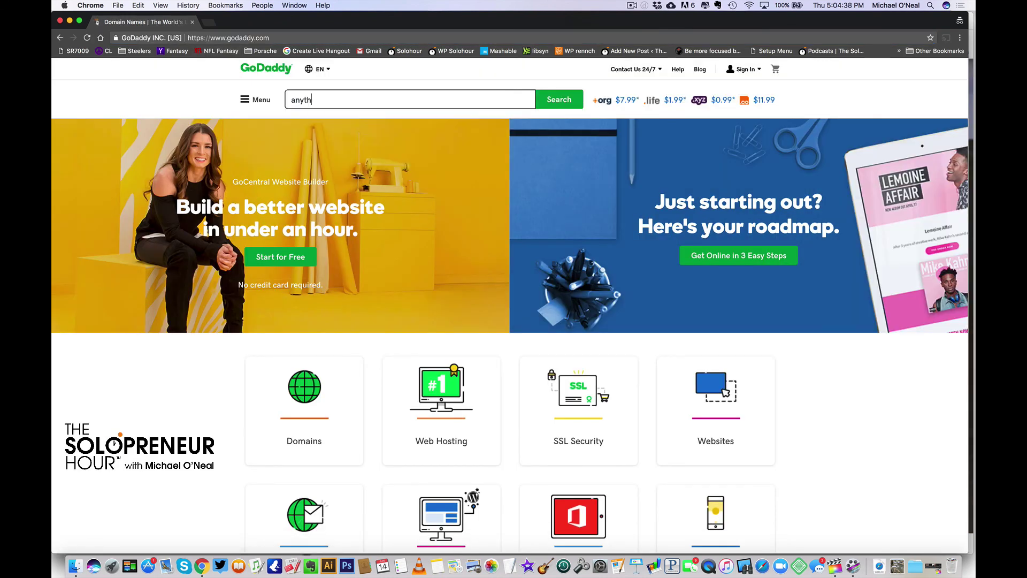
type("Icanthinkof.com")
key("Return")
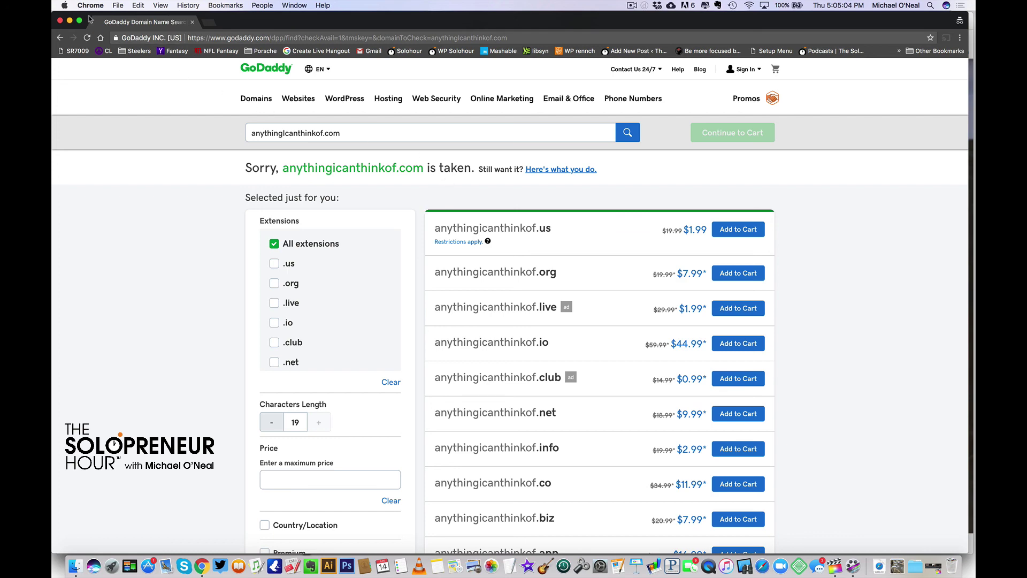
left_click(60, 23)
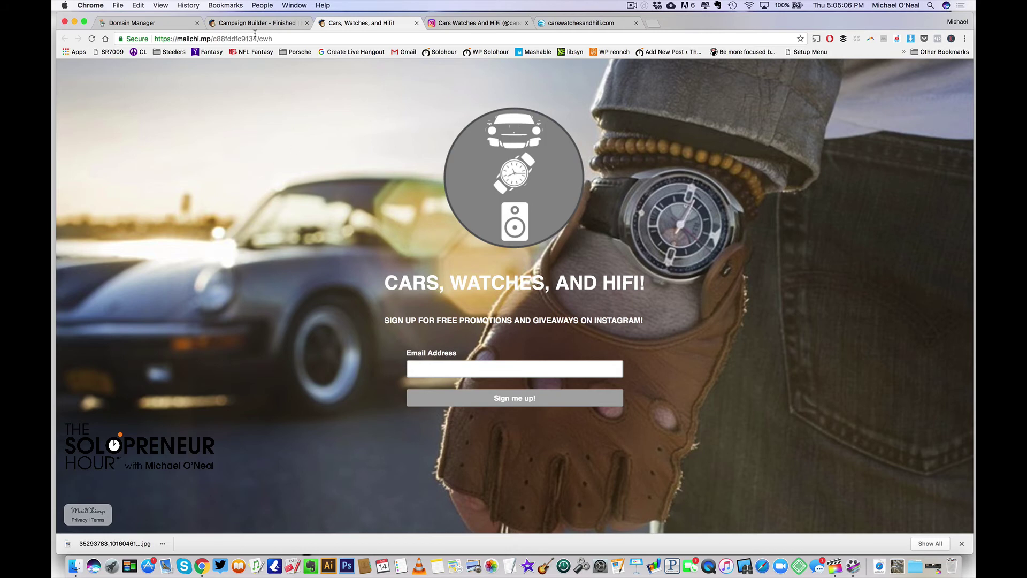
Open the carswatchesandhifi.com settings from GoDaddy's Domain Manager
left_click(160, 23)
scroll(189, 203, "down", 3)
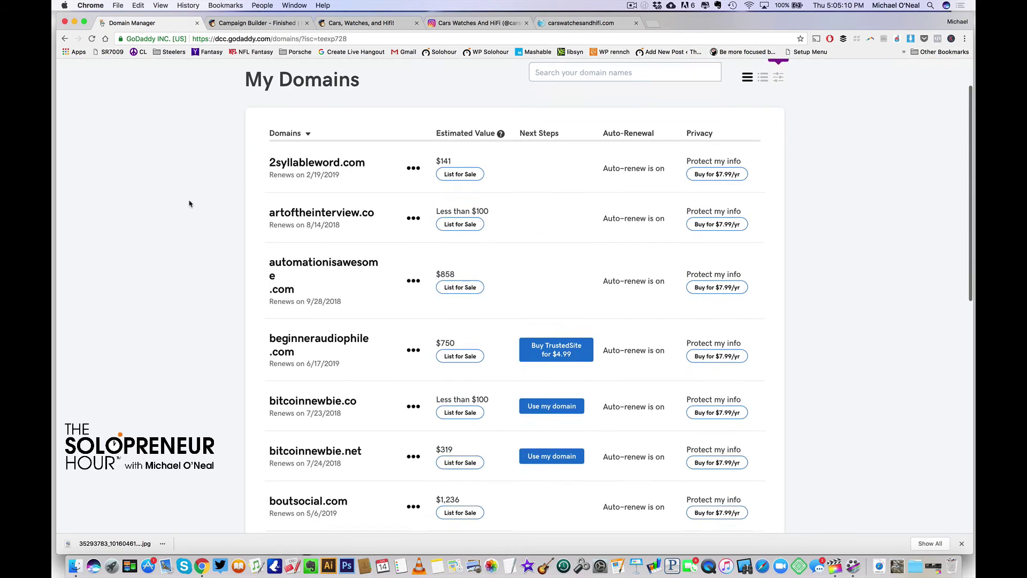
scroll(189, 204, "down", 5)
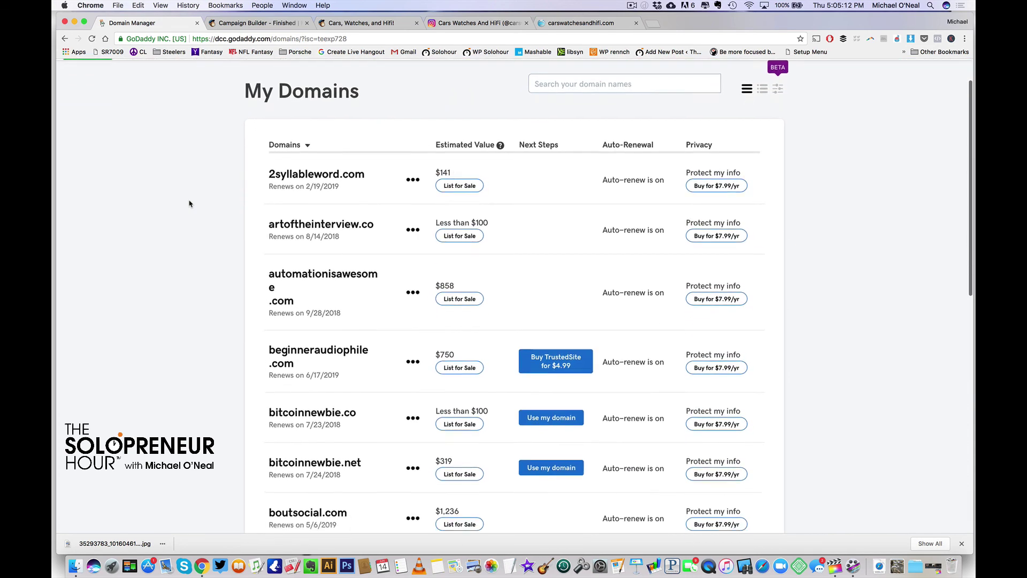
scroll(189, 203, "down", 1)
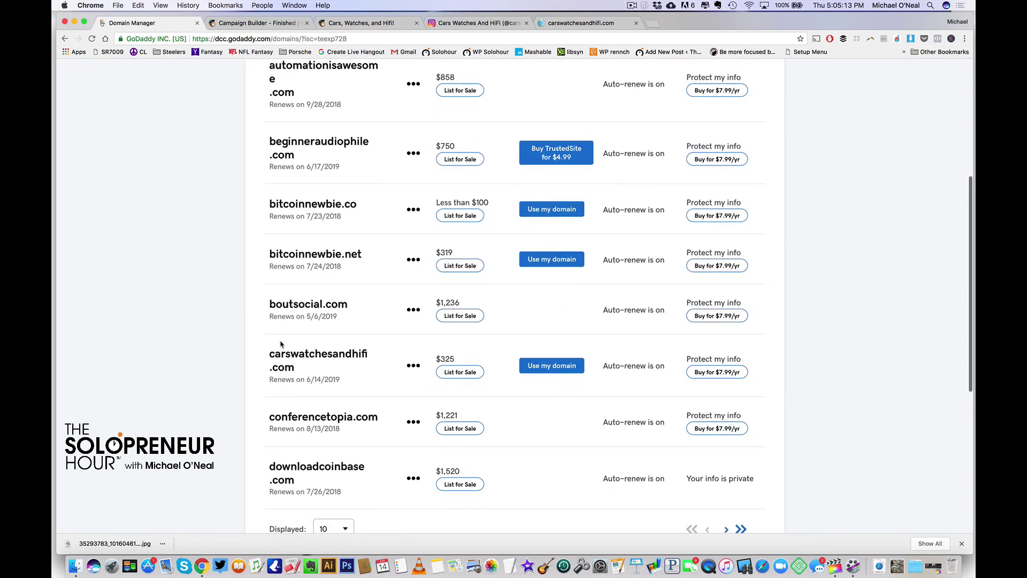
left_click(325, 358)
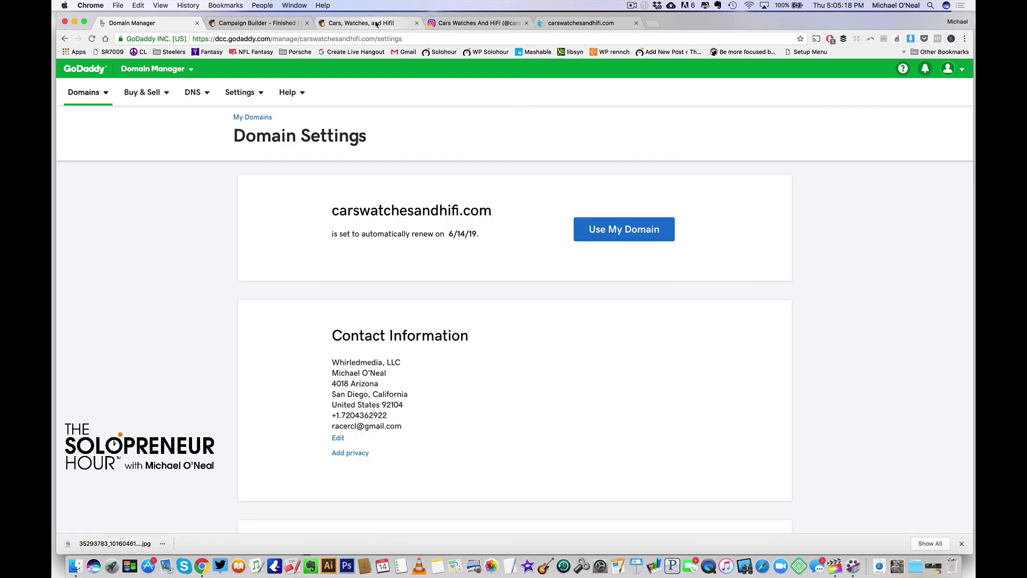
Grab the landing page's web address, then open DNS management for carswatchesandhifi.com
left_click(361, 23)
left_click(254, 41)
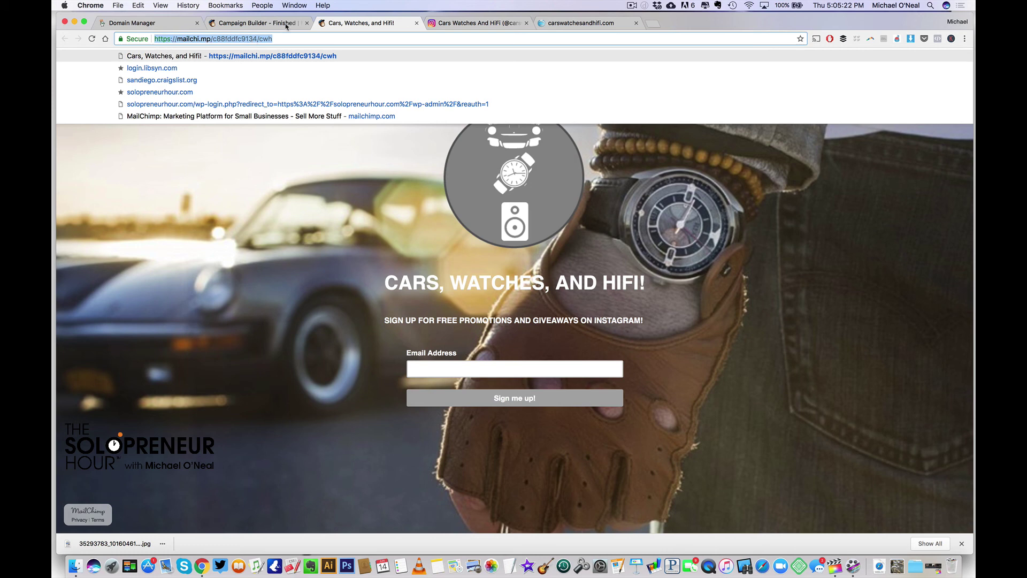
left_click(132, 25)
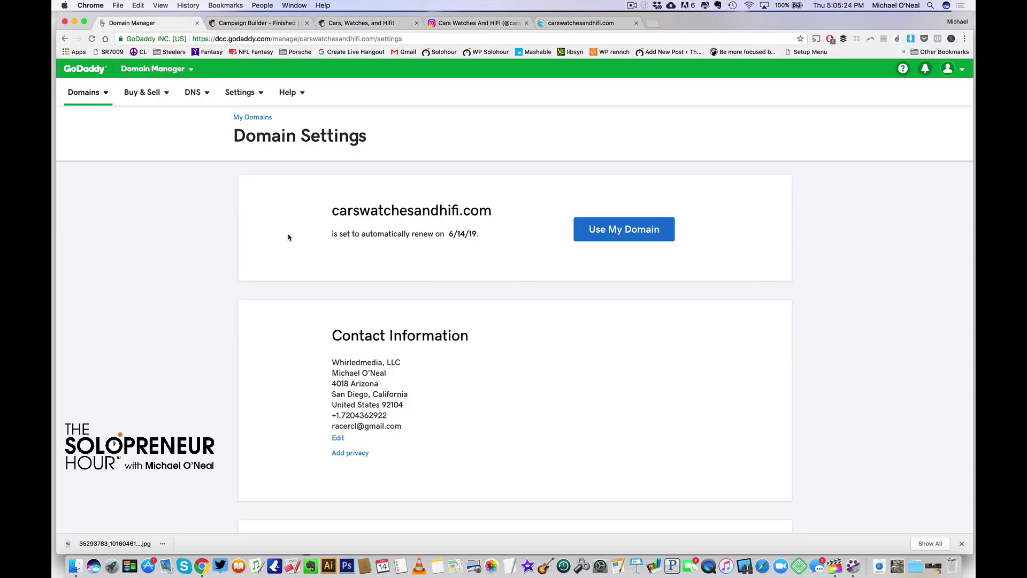
scroll(269, 239, "down", 6)
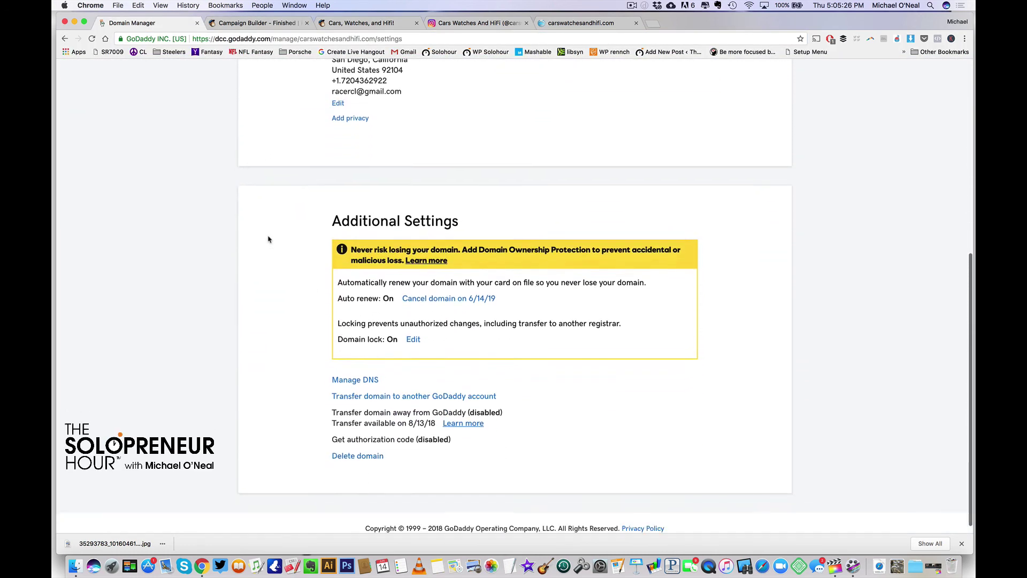
scroll(269, 239, "up", 6)
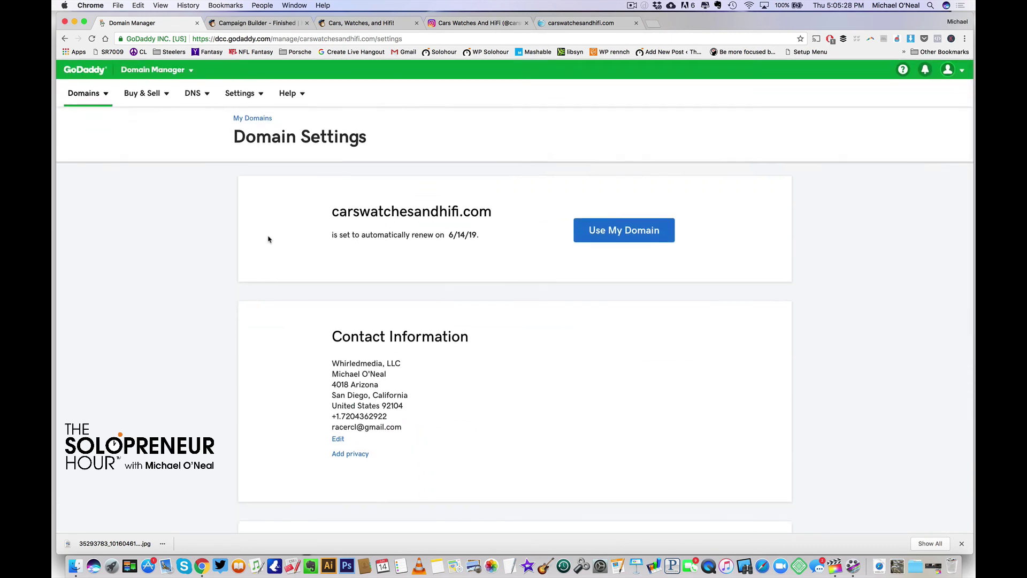
scroll(268, 239, "down", 6)
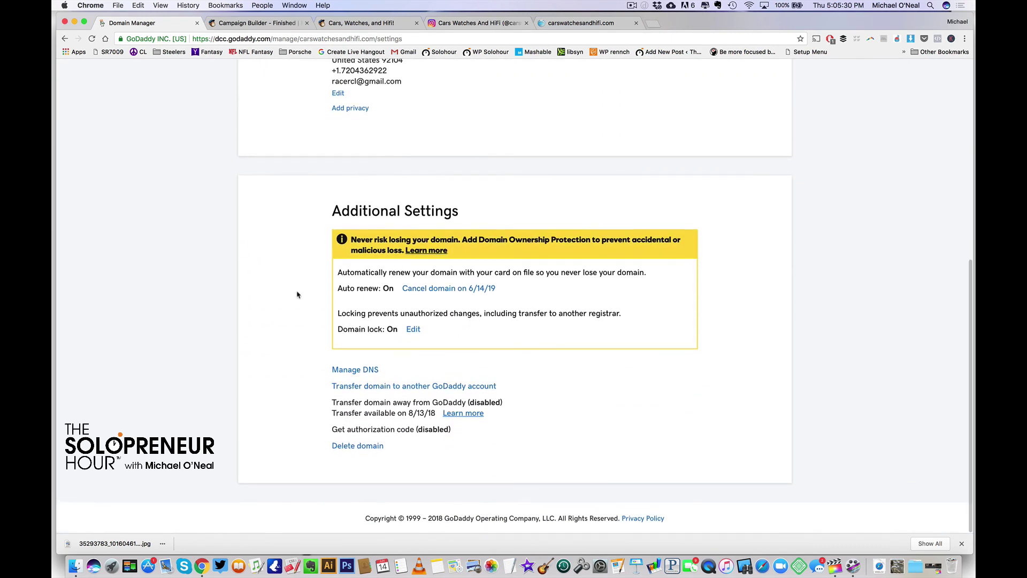
left_click(350, 370)
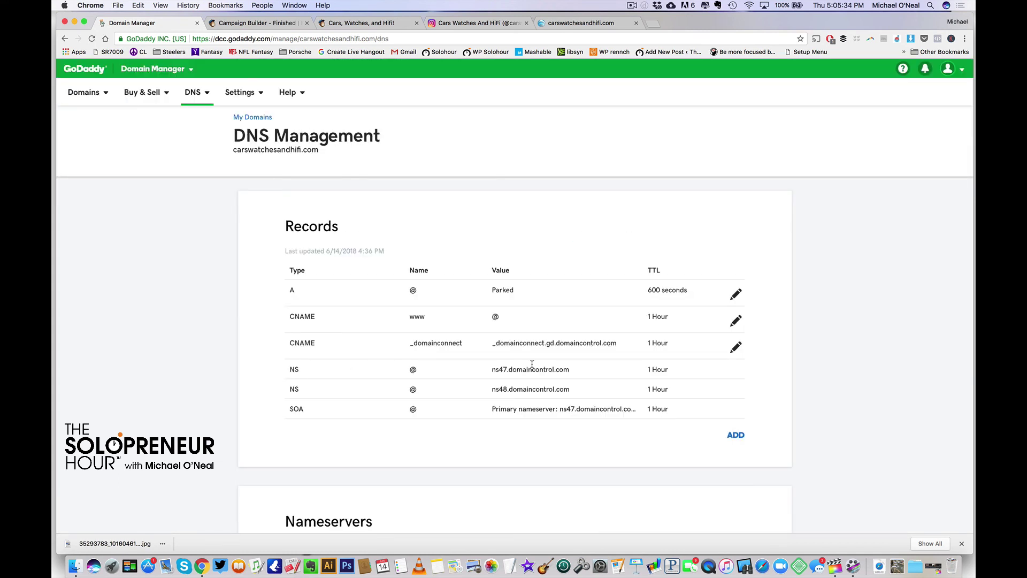
Start domain forwarding and paste the mailchi.mp landing page address as the destination
scroll(532, 365, "down", 6)
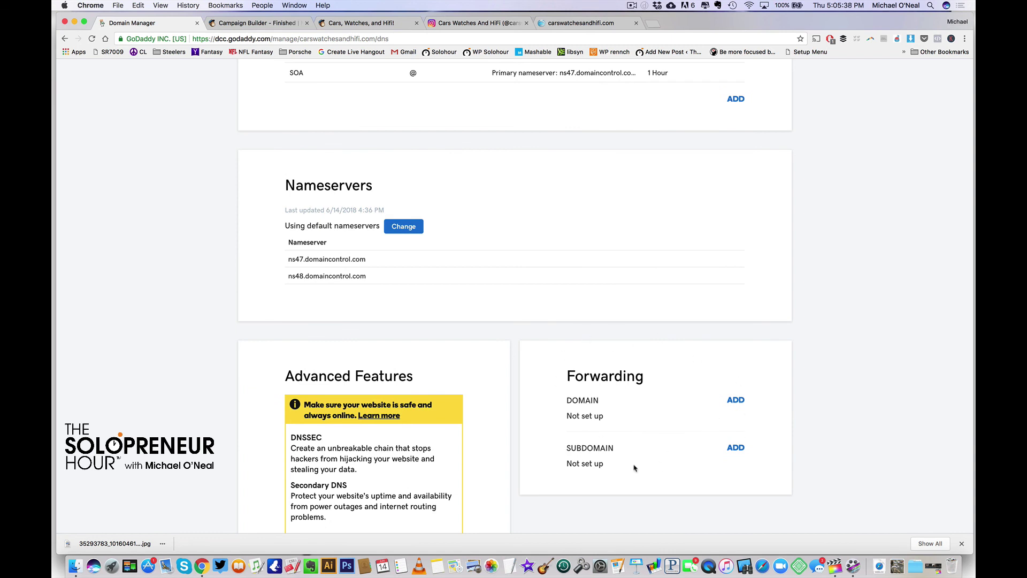
left_click(737, 400)
scroll(737, 400, "down", 5)
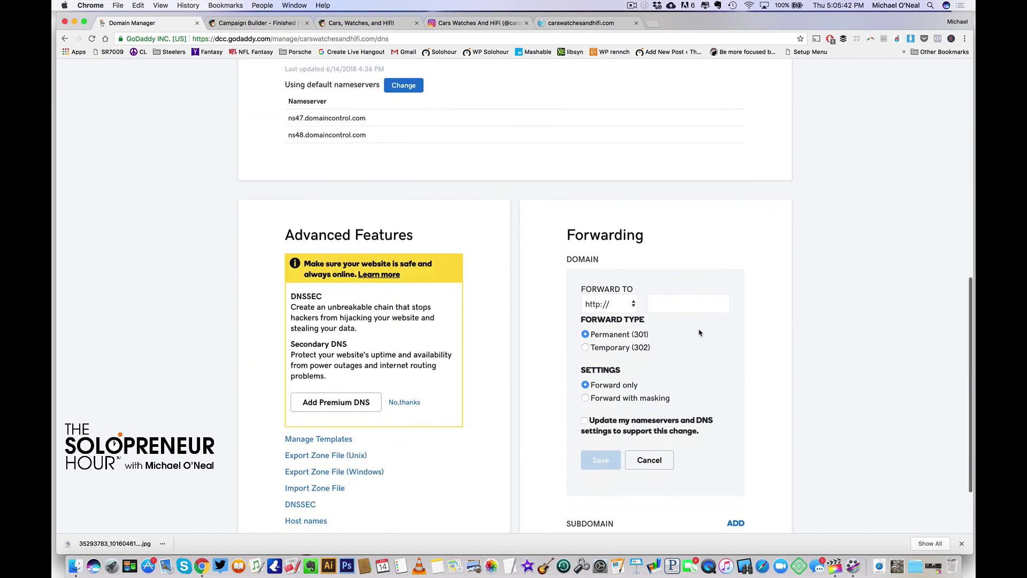
left_click(673, 299)
key("super+v")
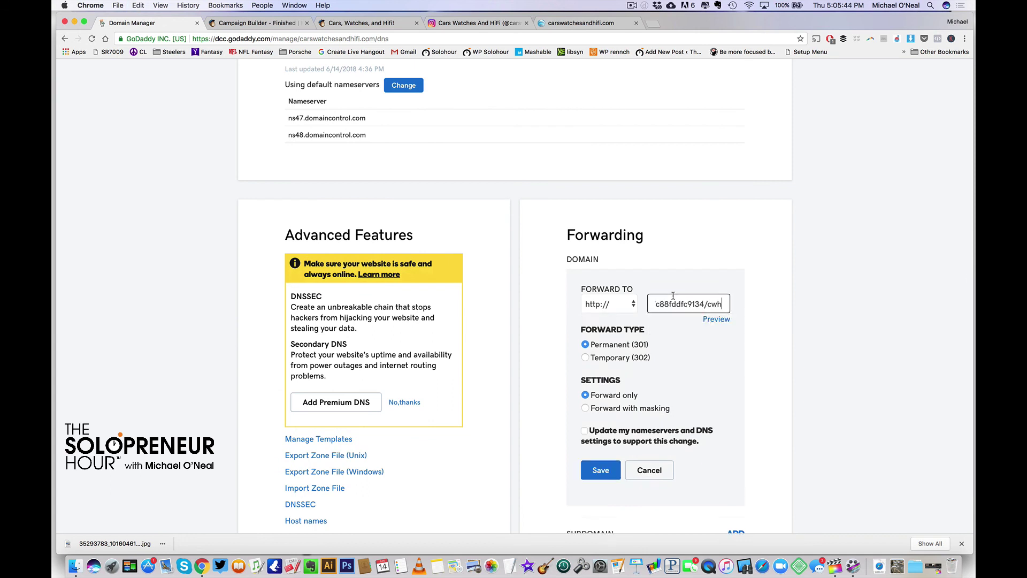
Switch the protocol to https, remove the duplicated prefix, and choose forward with masking
left_click_drag(690, 305, 638, 309)
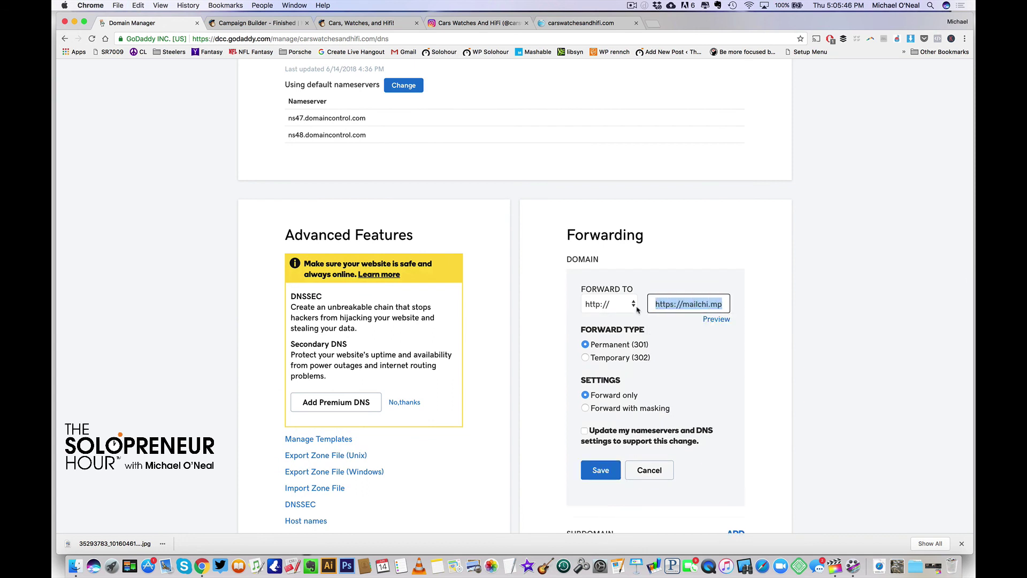
left_click(615, 309)
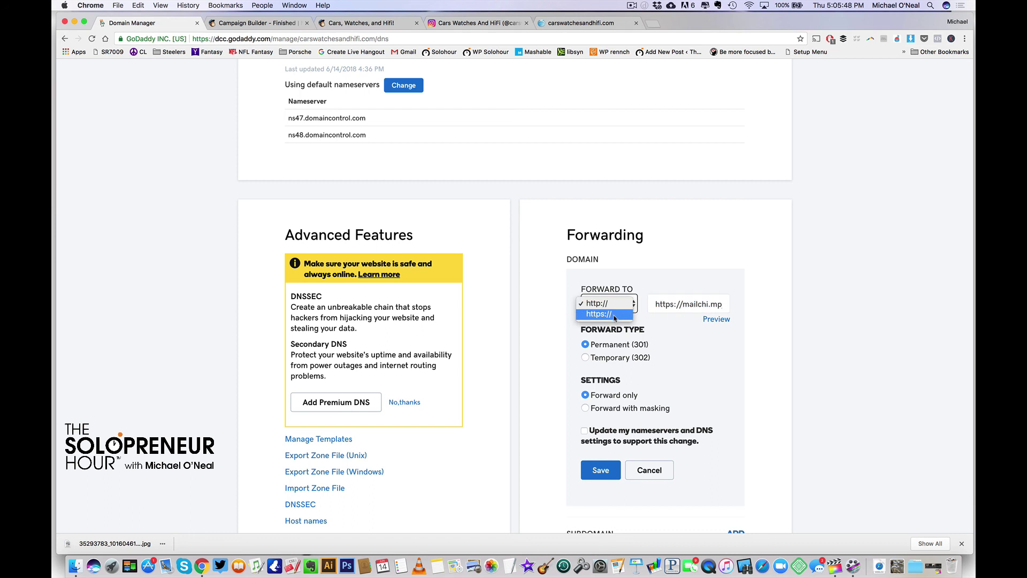
left_click(615, 318)
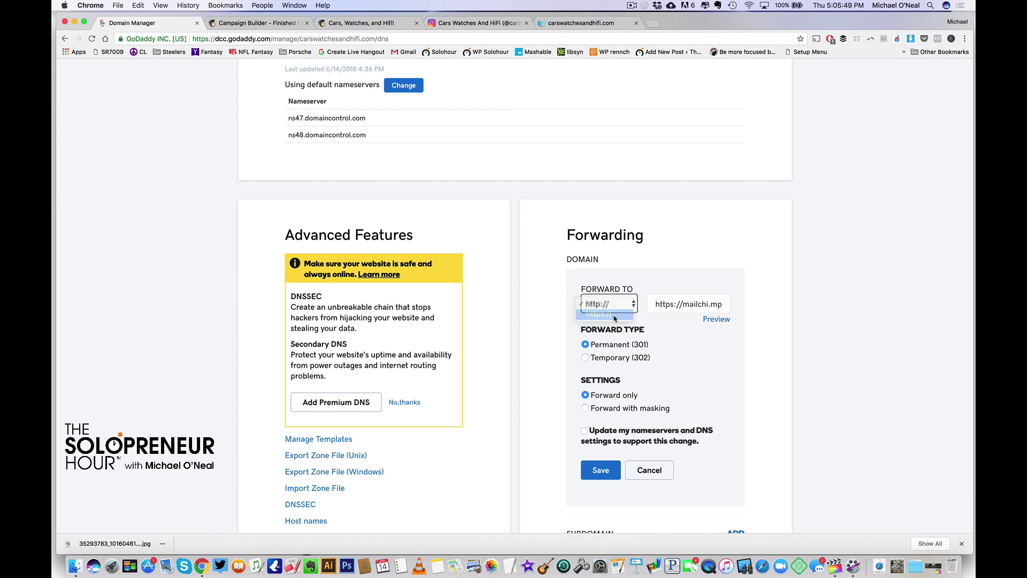
left_click(682, 304)
left_click_drag(681, 305, 645, 309)
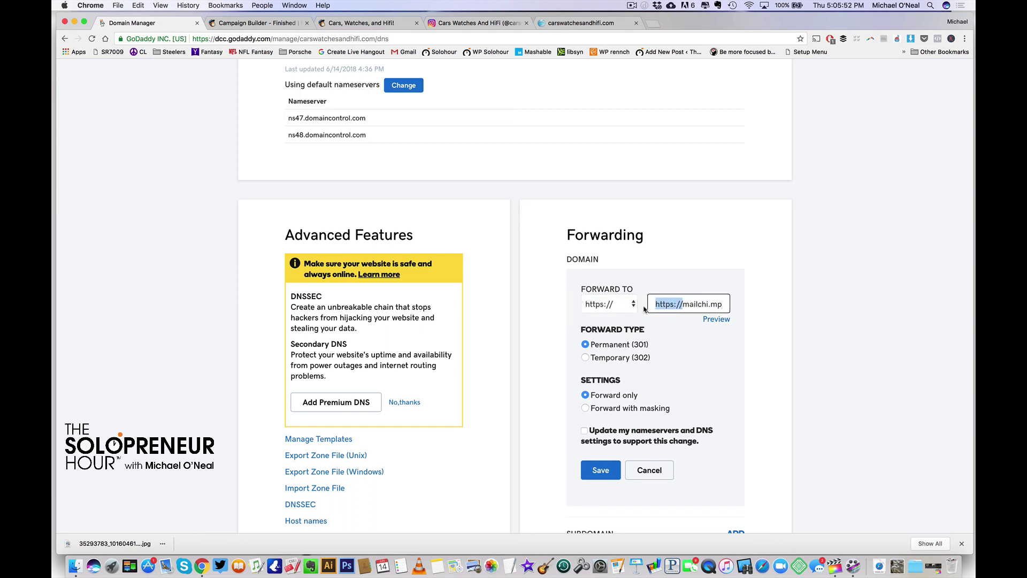
key("BackSpace")
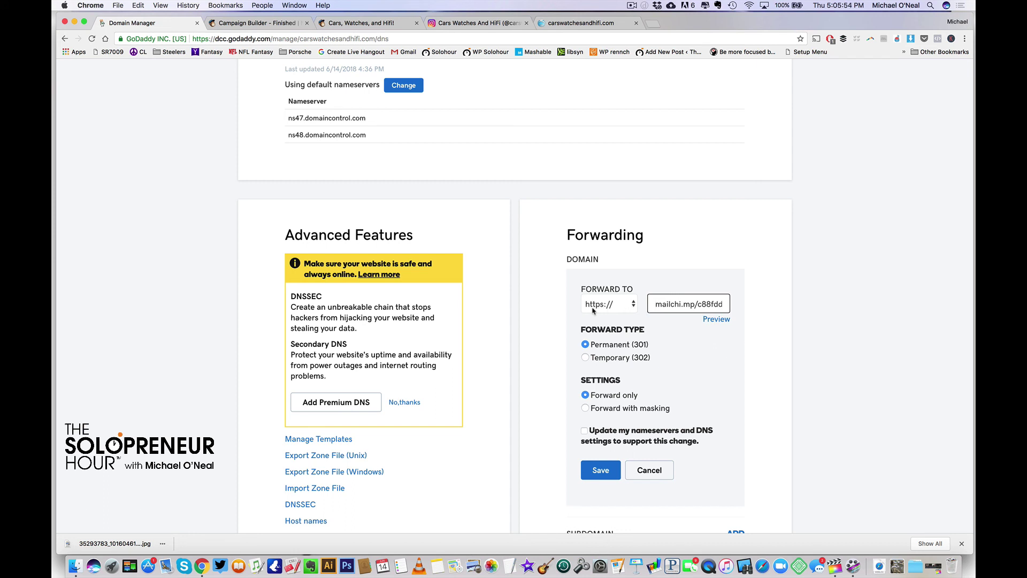
left_click_drag(661, 306, 740, 309)
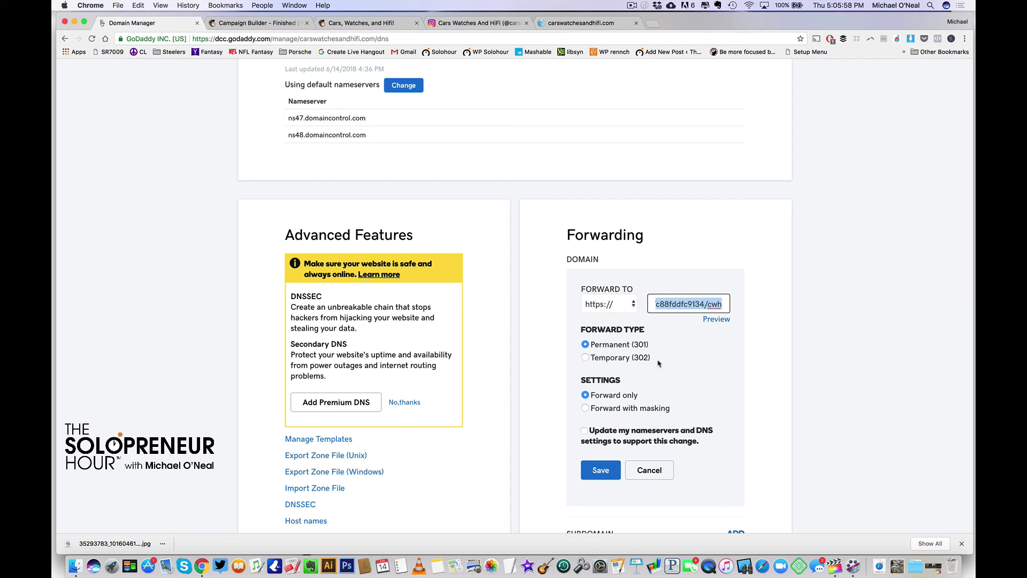
left_click(585, 408)
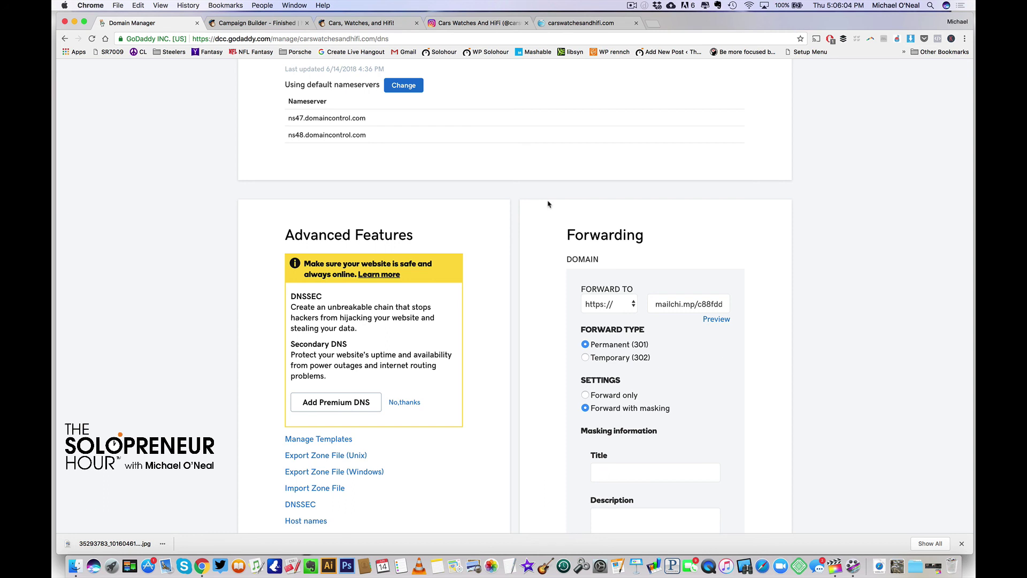
Enter masking title 'Cars, Watches, and Hifi', description 'These are few of your favorite things!', keywords 'watches, stereo, cars', and save
scroll(619, 214, "down", 5)
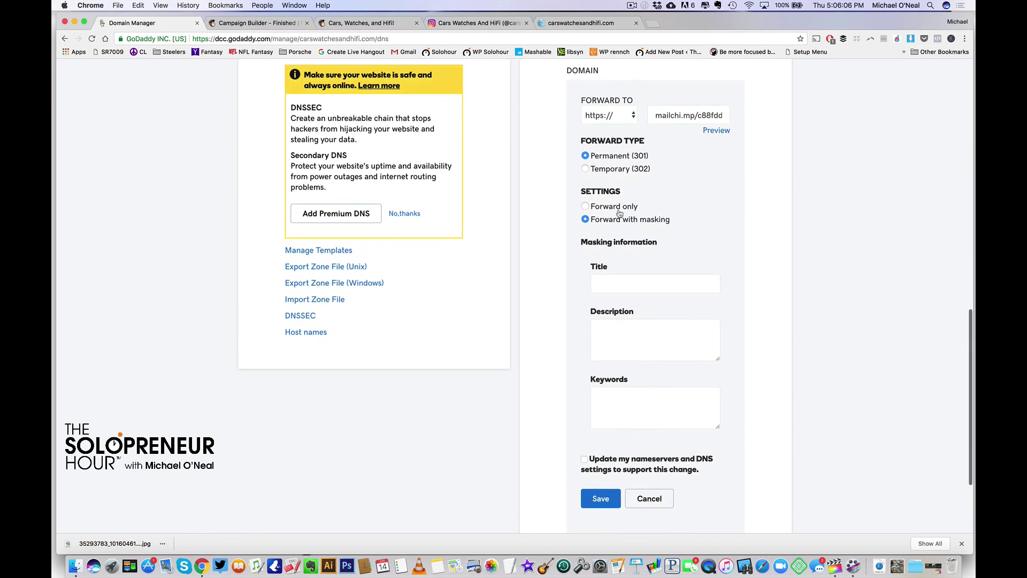
left_click(619, 281)
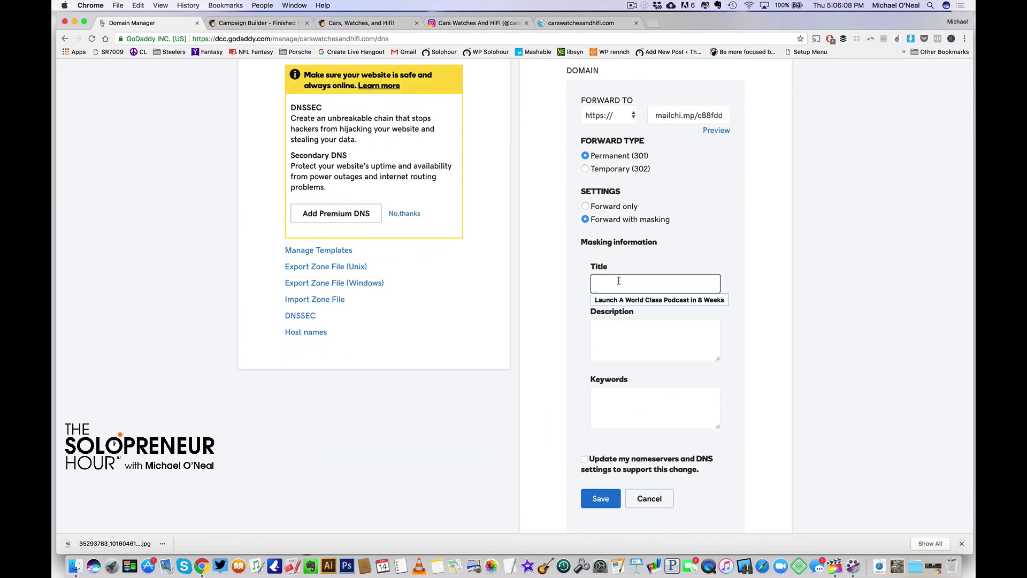
type("Cars, Watc")
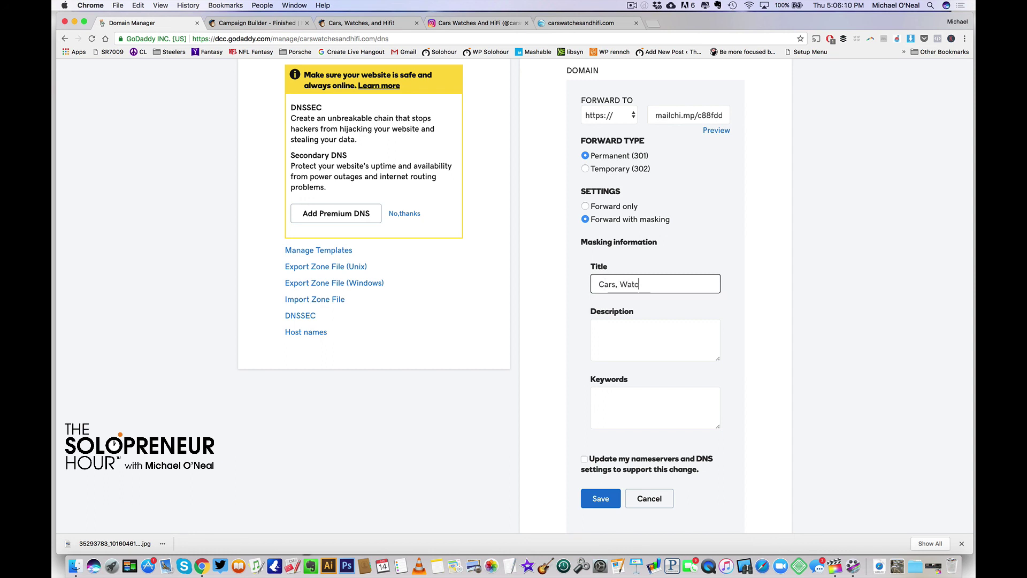
type("hes, and Hifi")
key("Tab")
type("Thes")
key("BackSpace")
type("es")
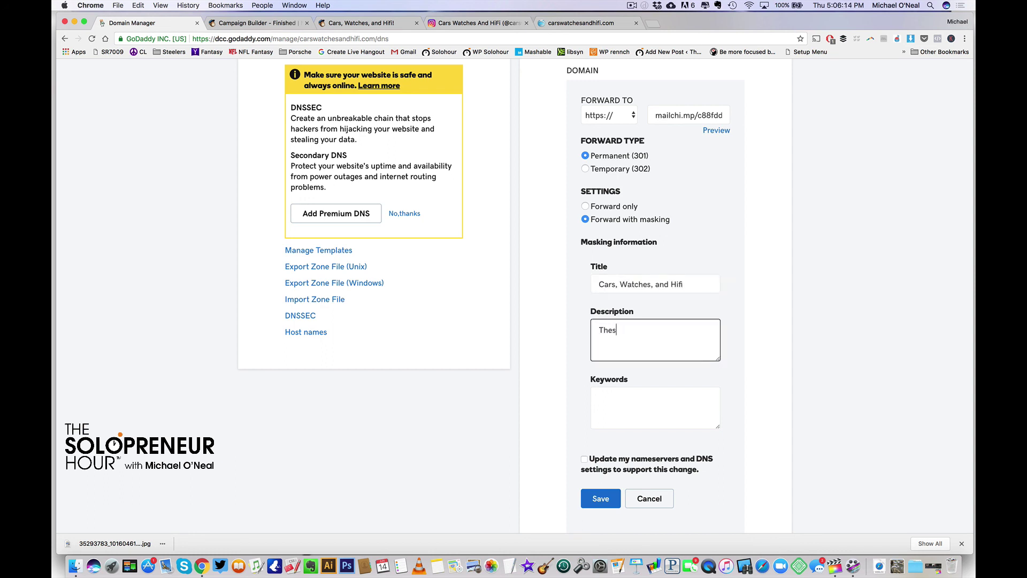
type("e are few of your favorite things!")
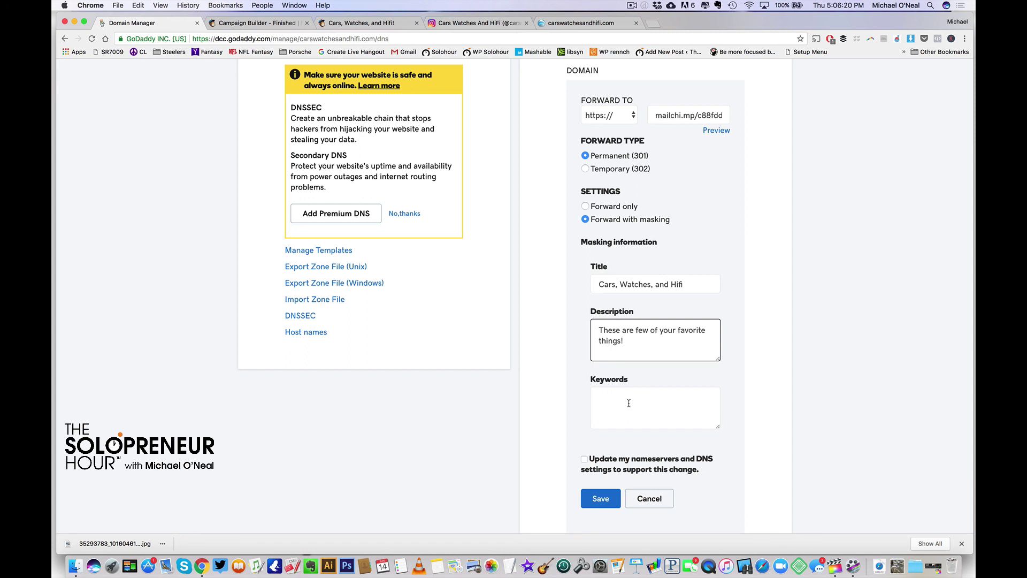
left_click(628, 403)
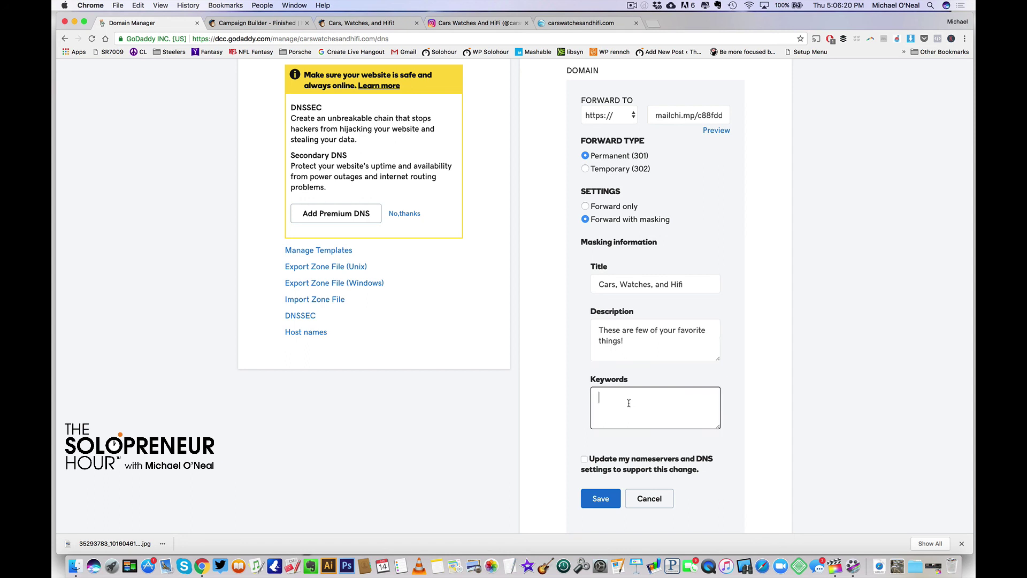
type("watches, stereo, cars")
scroll(691, 428, "down", 3)
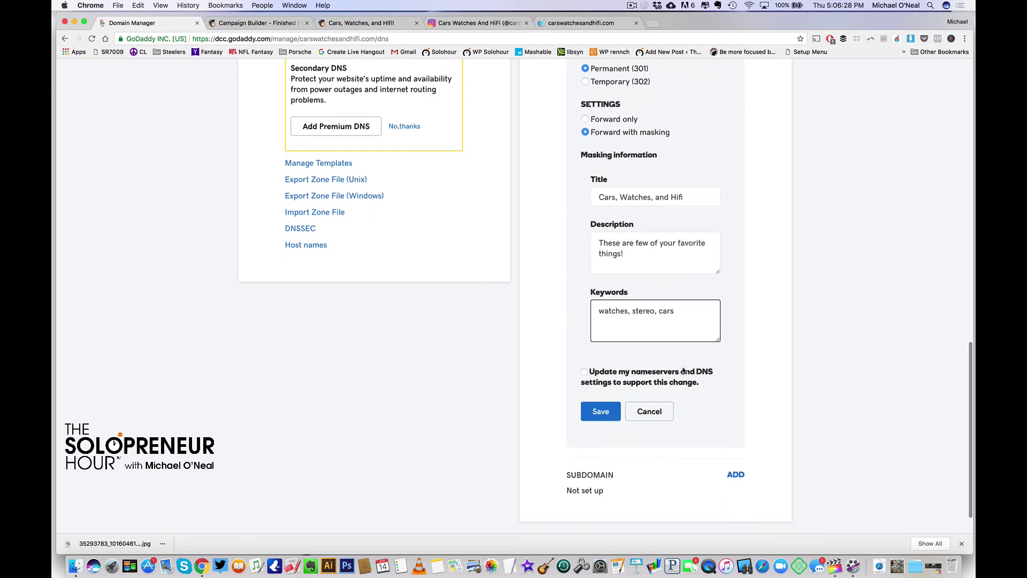
left_click(600, 412)
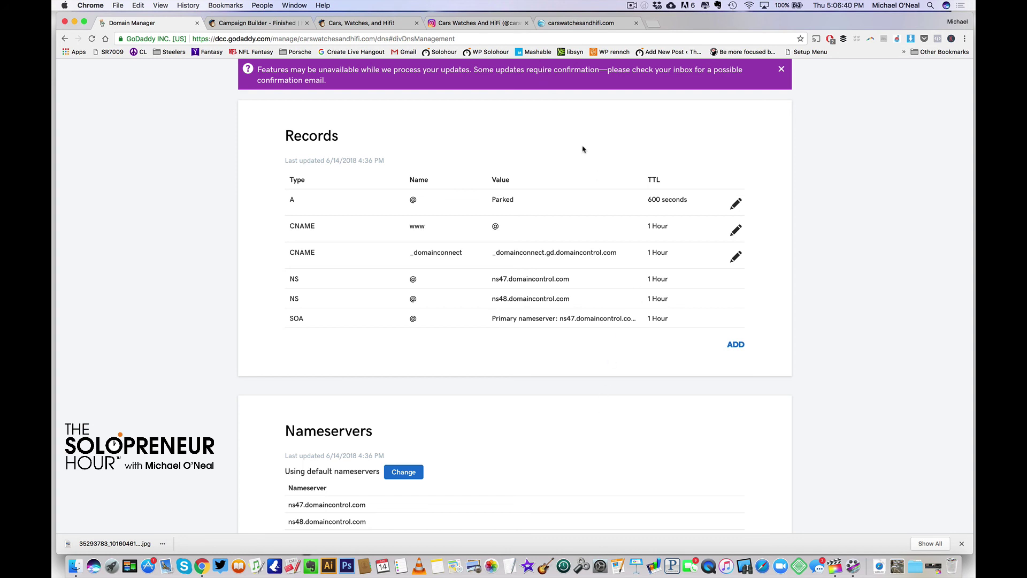
Add 'Click below to sign up for free giveaways!' on a new line in the Instagram bio and save
left_click(478, 23)
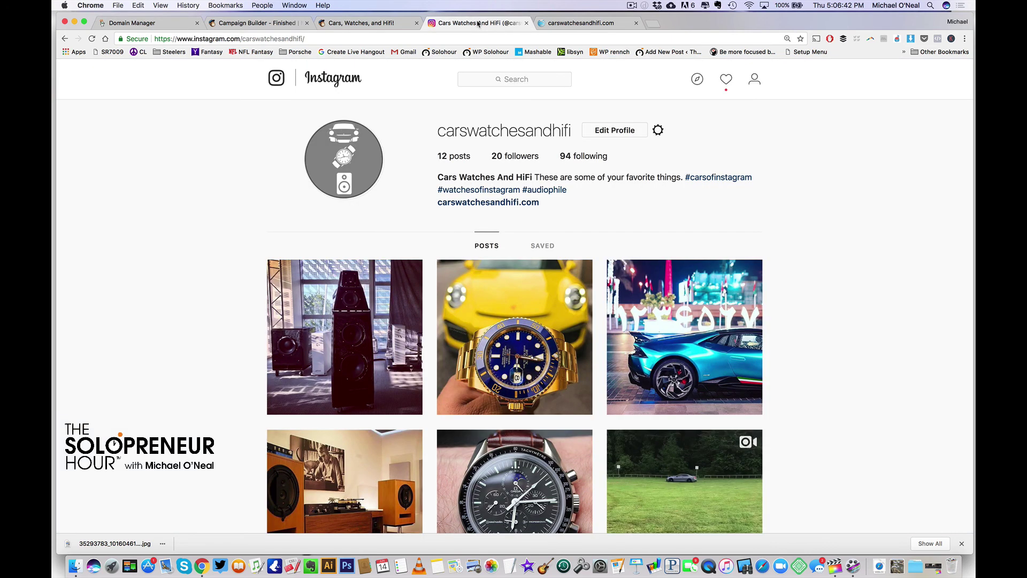
left_click(629, 131)
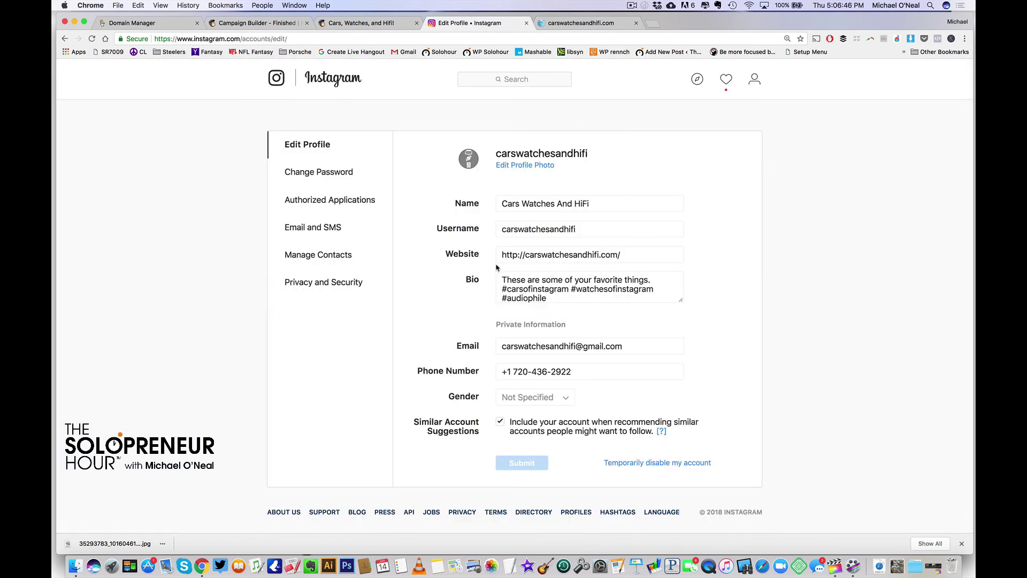
left_click_drag(685, 304, 690, 380)
left_click(553, 300)
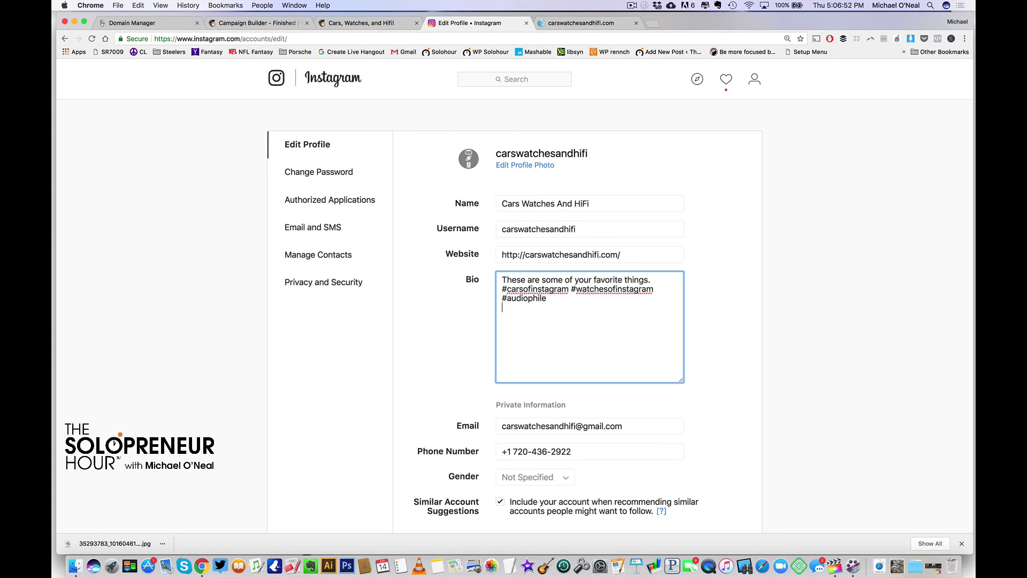
key("Return")
type("Click below to sign up for free gi")
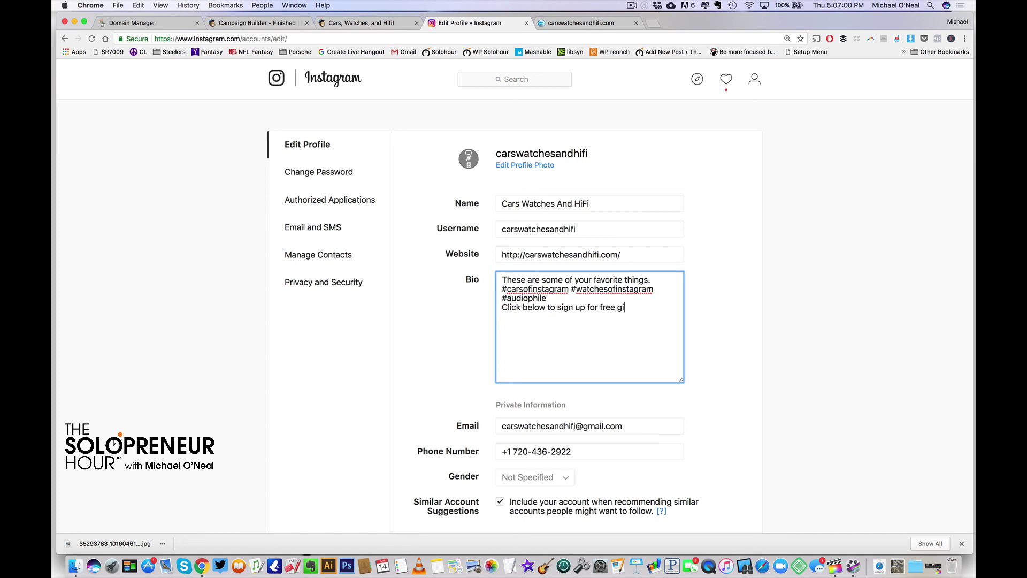
type("veaways")
left_click(552, 299)
key("Return")
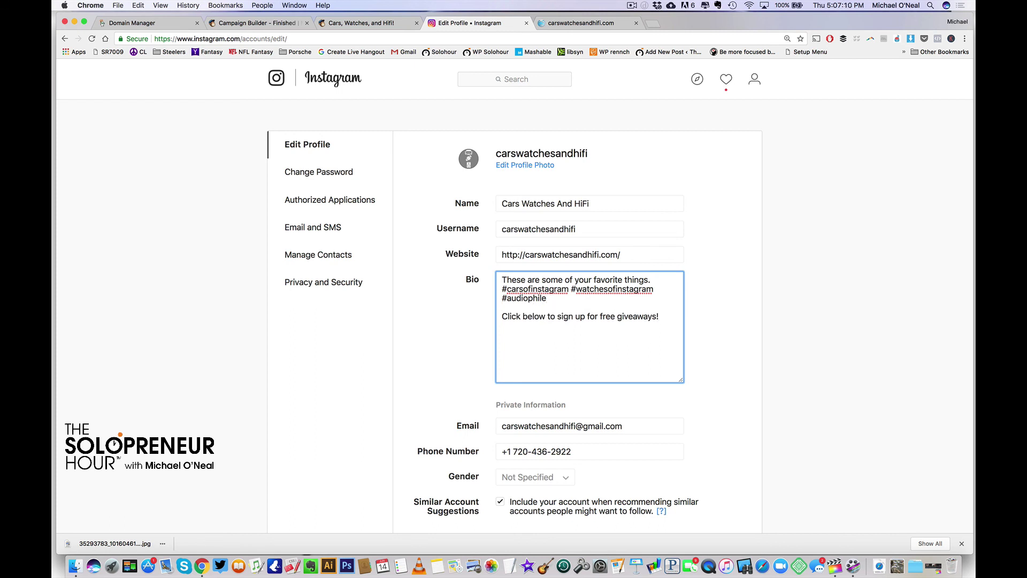
scroll(729, 296, "down", 3)
left_click(523, 454)
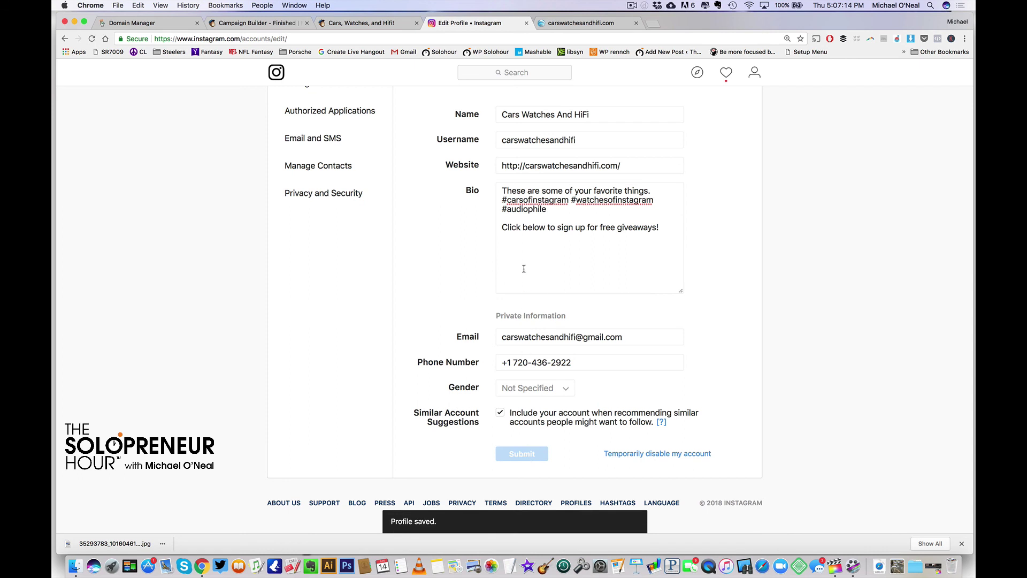
Return to the profile and follow the carswatchesandhifi.com link in the bio
scroll(426, 174, "up", 3)
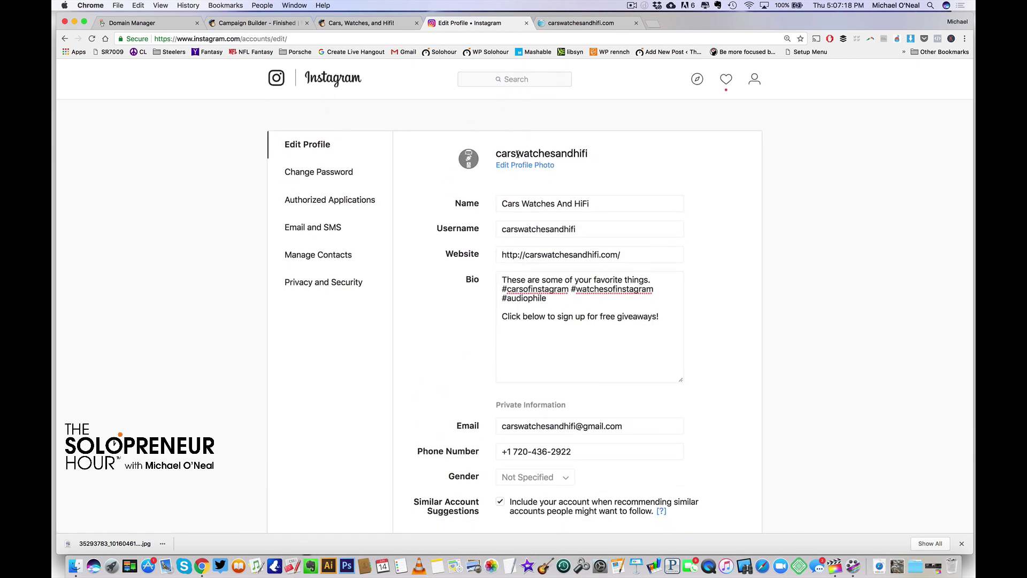
left_click(470, 165)
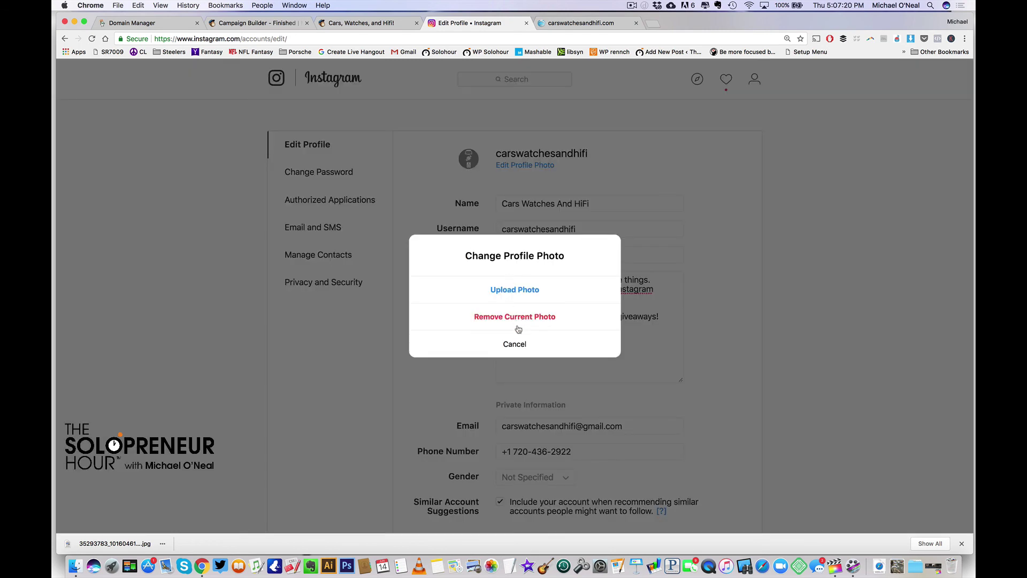
left_click(517, 343)
left_click(754, 79)
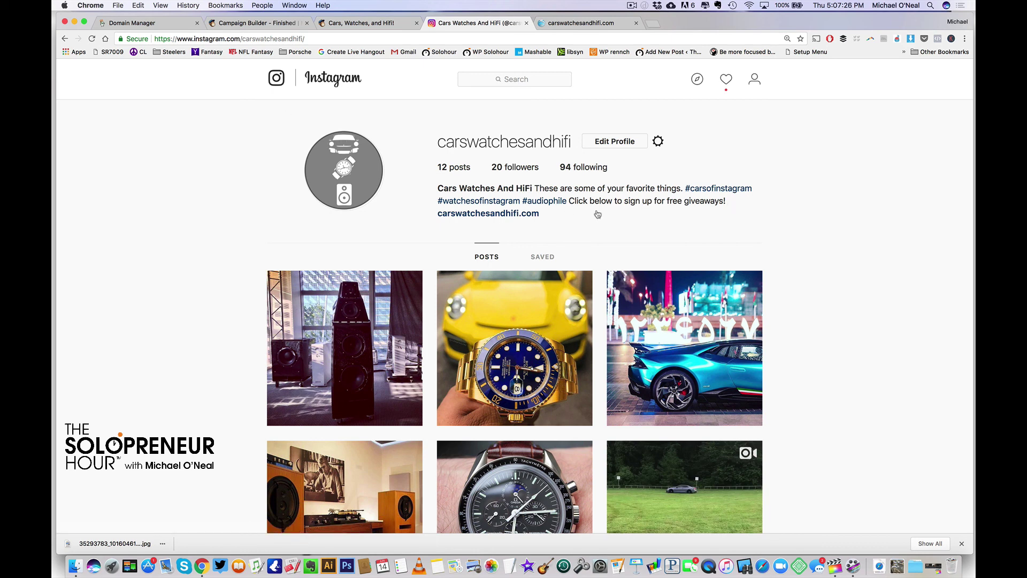
left_click(471, 214)
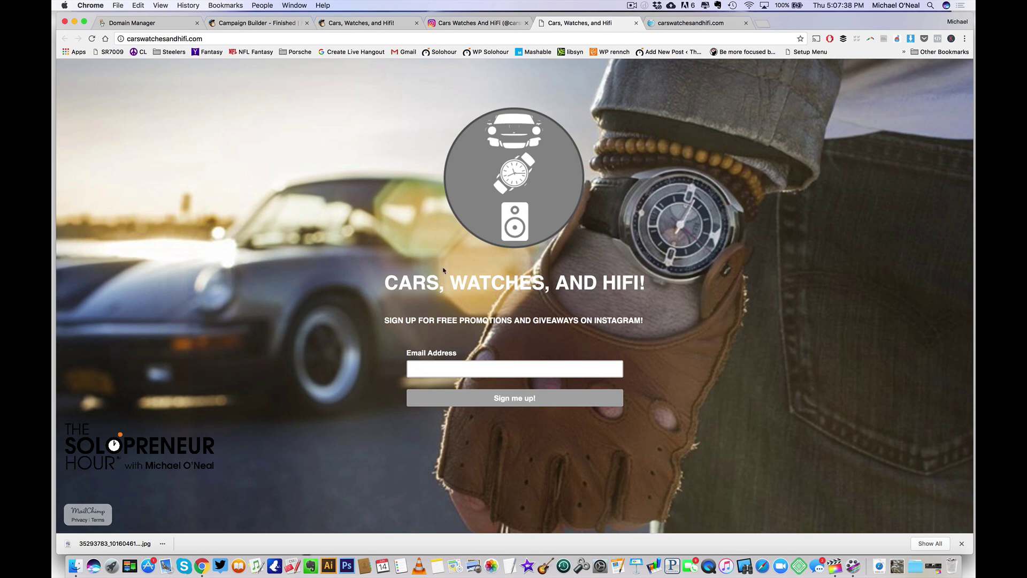
Enter a test email address in the landing page's Email Address field and submit it with 'Sign me up!'
left_click(439, 369)
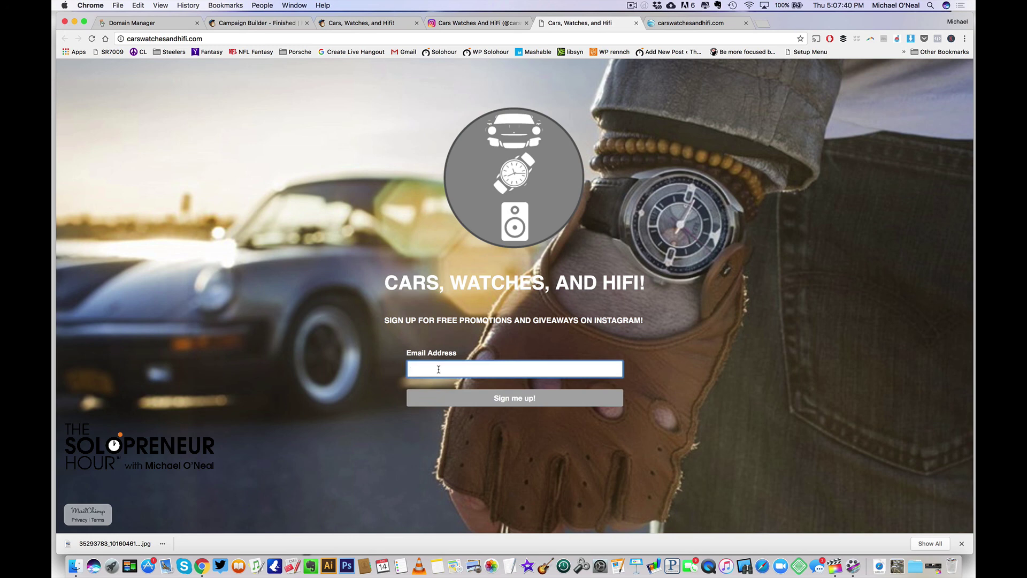
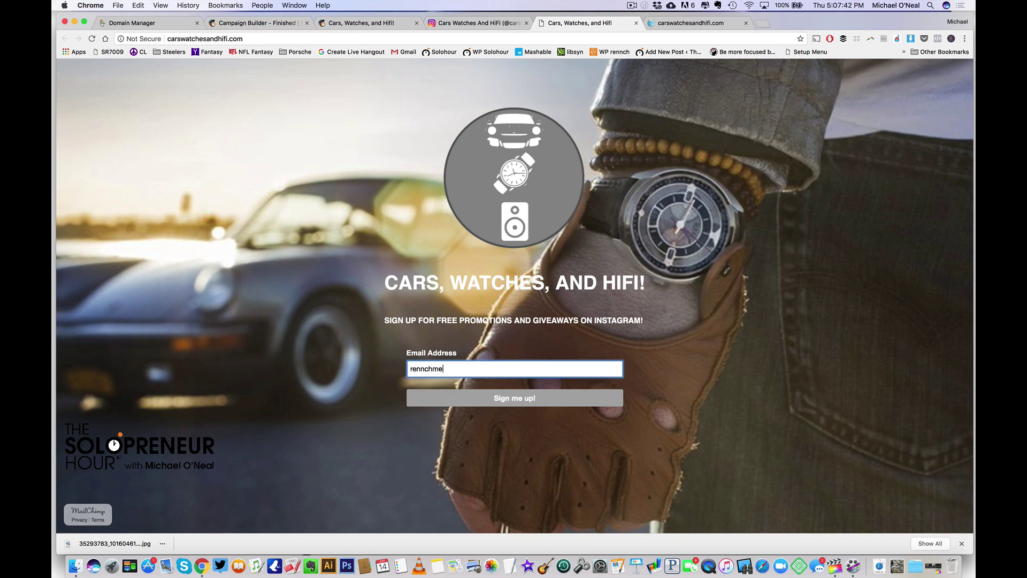
left_click(479, 405)
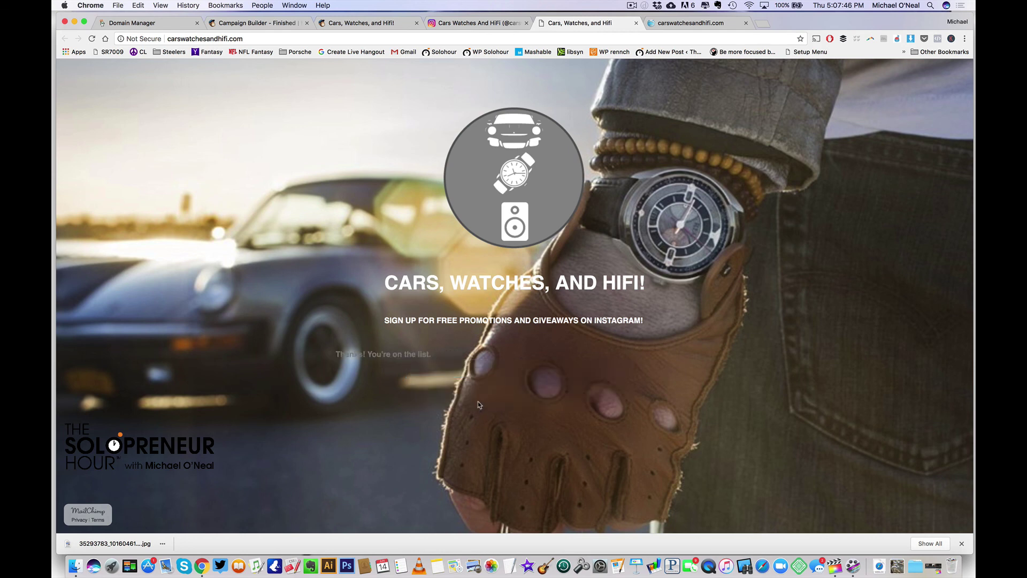